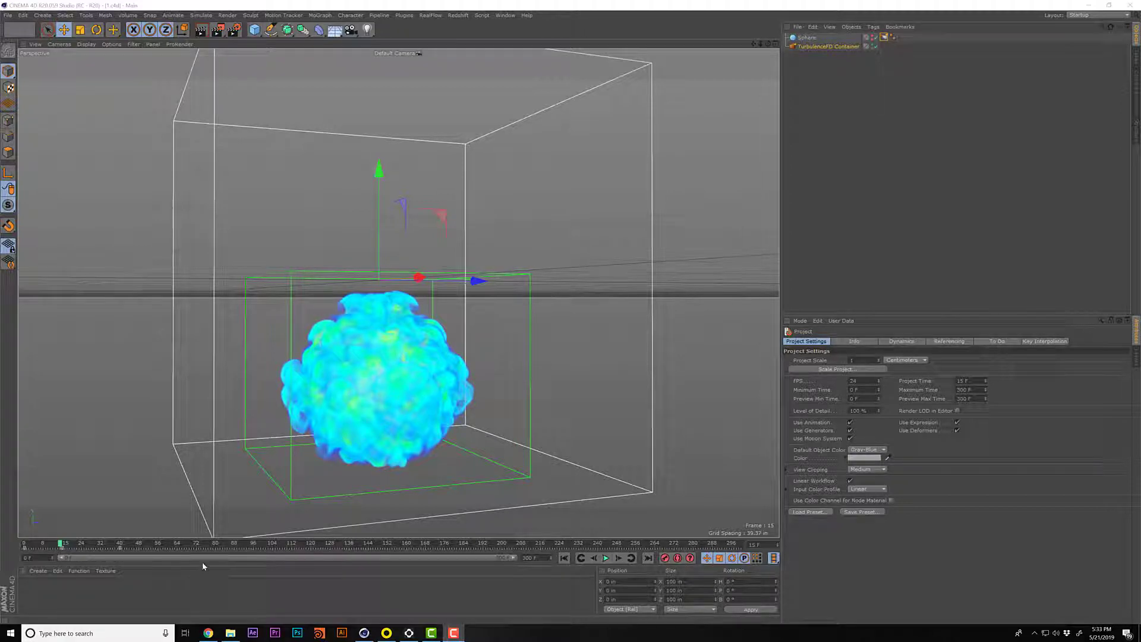
# Scrub the explosion simulation to frame 34 and play it back in the viewport
pyautogui.moveTo(70, 545); pyautogui.dragTo(106, 548)
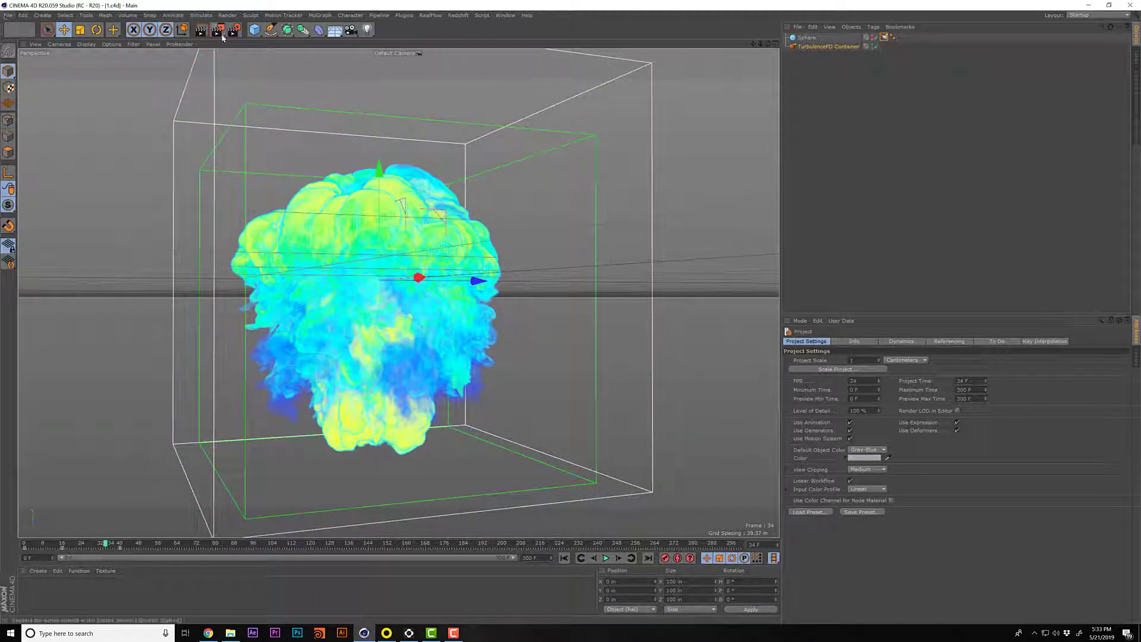
pyautogui.moveTo(768, 43); pyautogui.dragTo(648, 60)
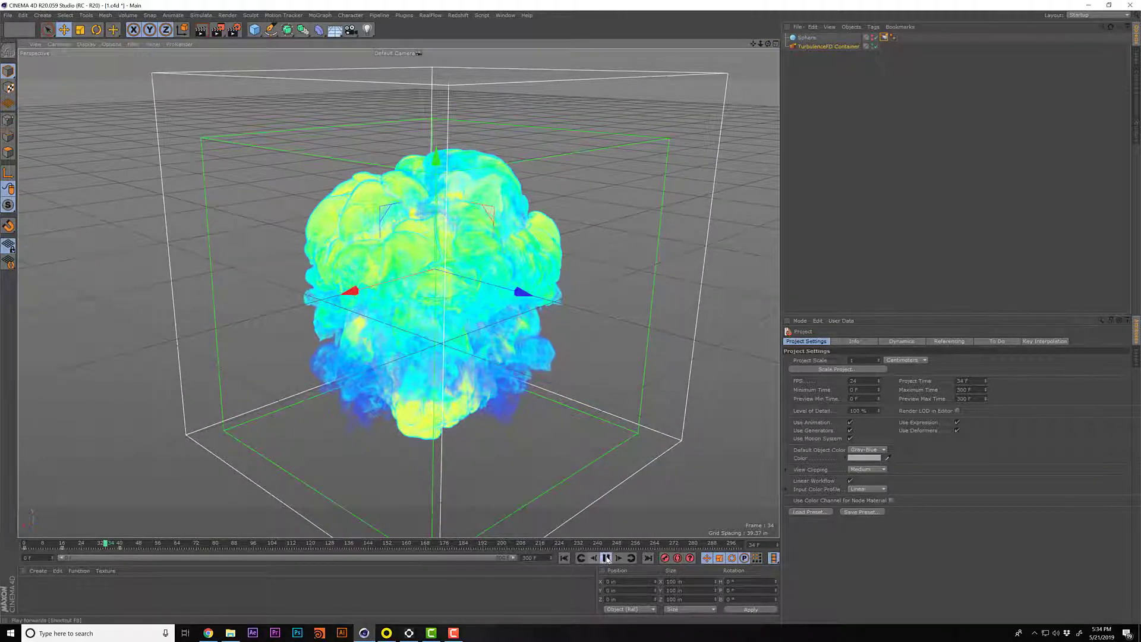
pyautogui.click(602, 561)
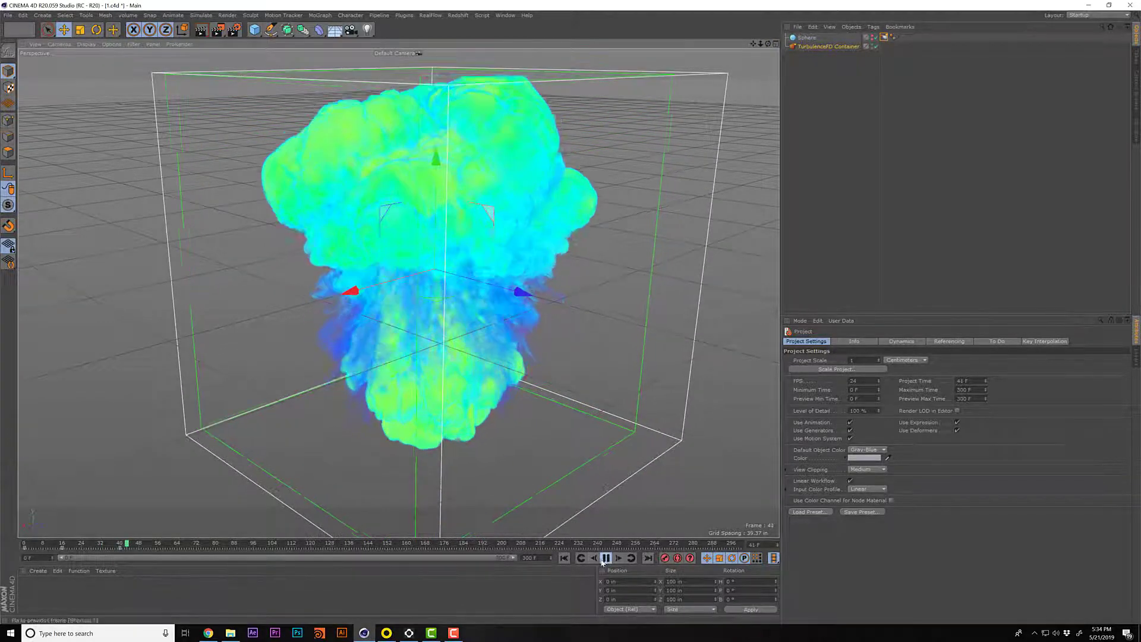
# Disable Hardware OpenGL in the preferences, acknowledge the notice, and quit the program
pyautogui.click(8, 15)
pyautogui.click(12, 19)
pyautogui.click(22, 15)
pyautogui.click(79, 162)
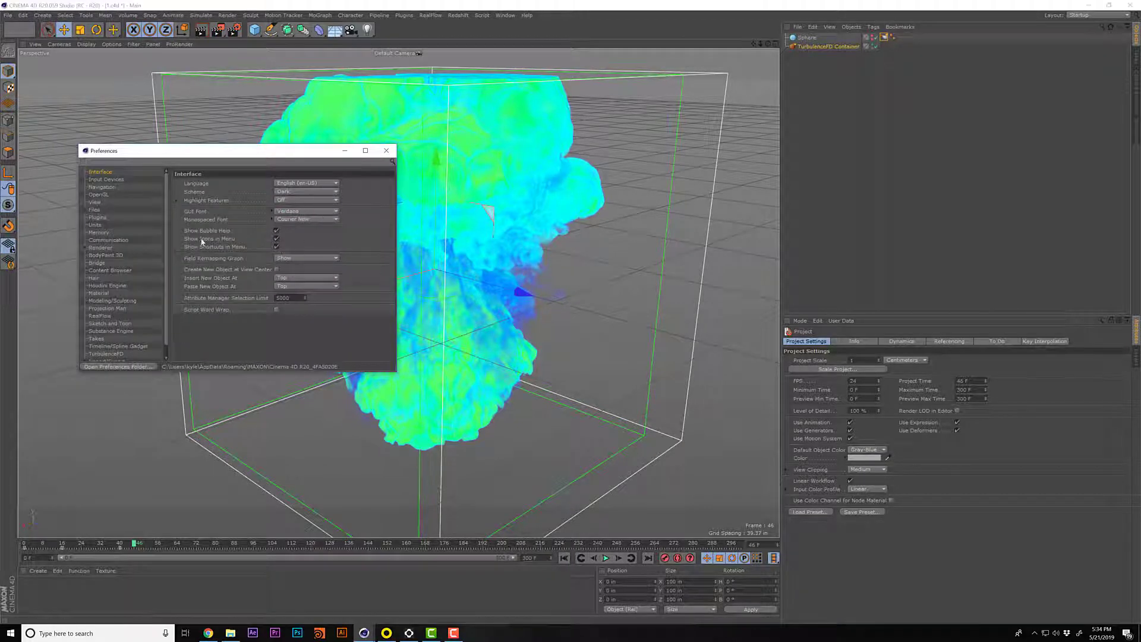
pyautogui.click(98, 195)
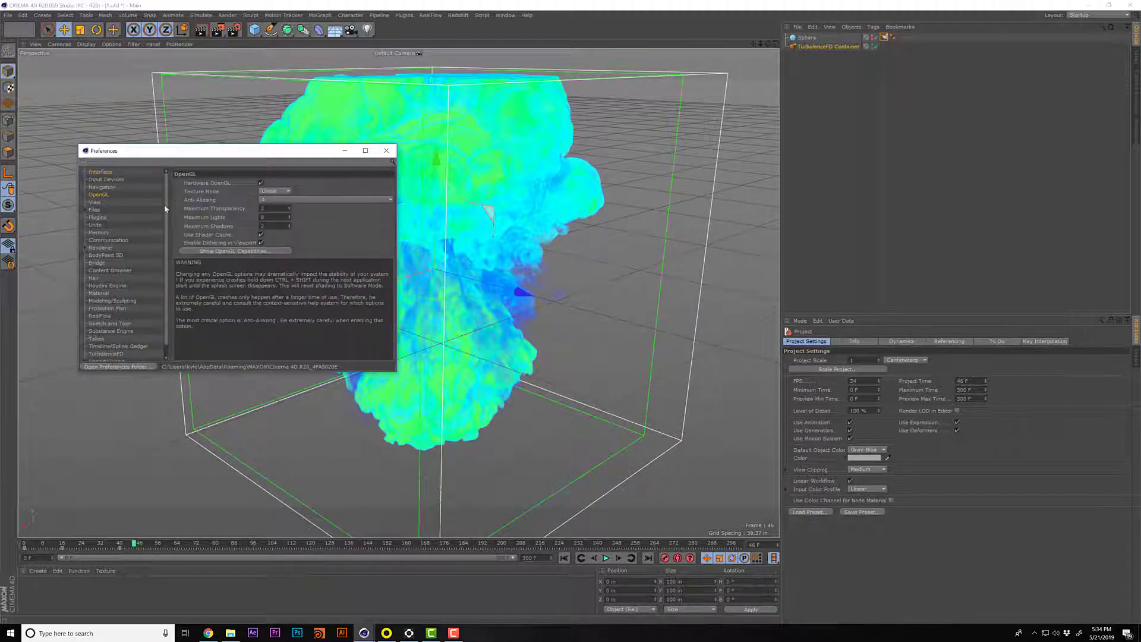
pyautogui.click(261, 183)
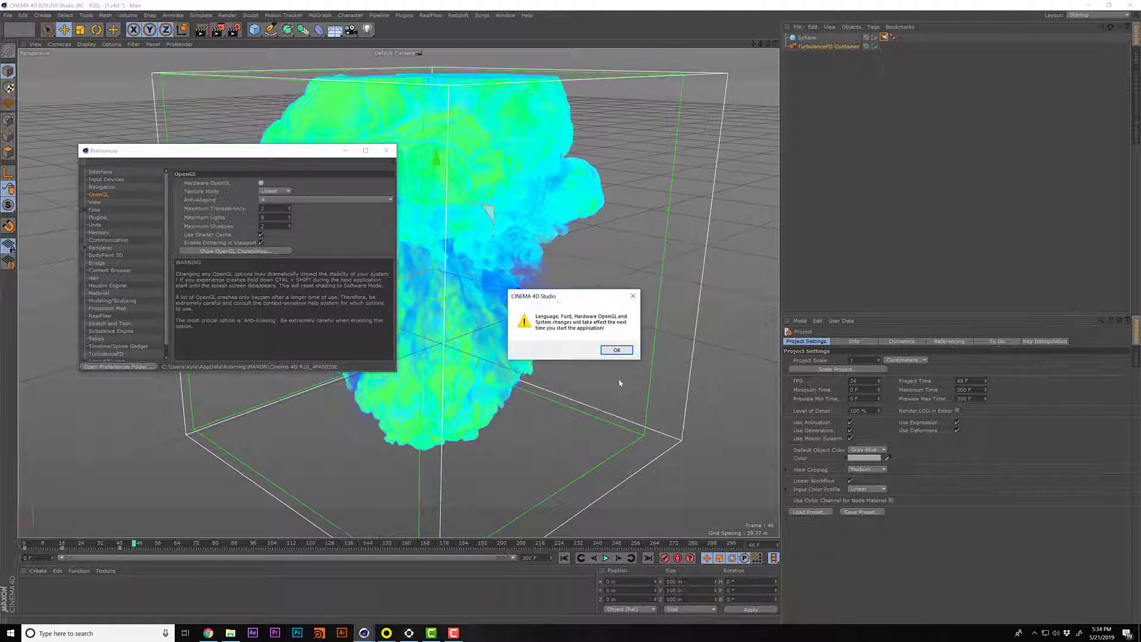
pyautogui.click(622, 351)
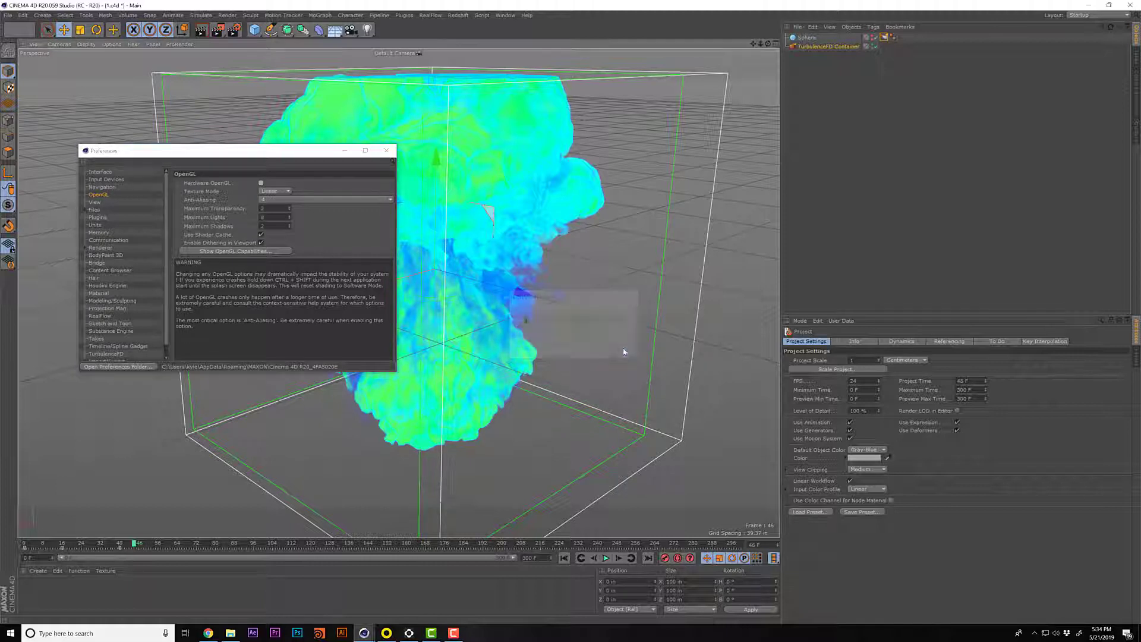
pyautogui.click(389, 153)
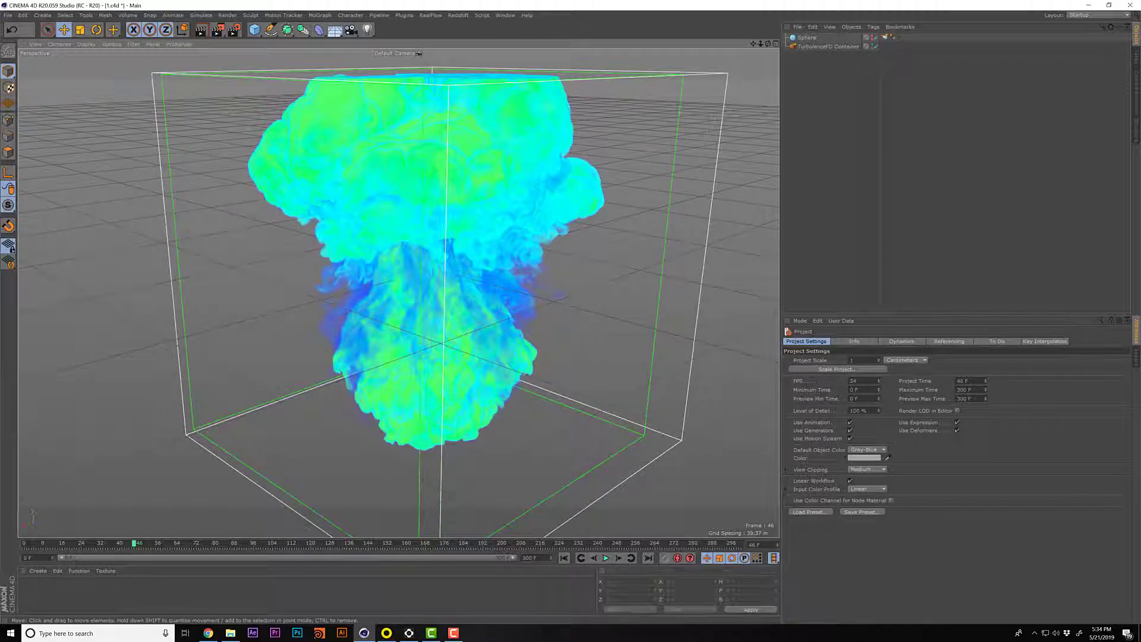
pyautogui.click(1132, 4)
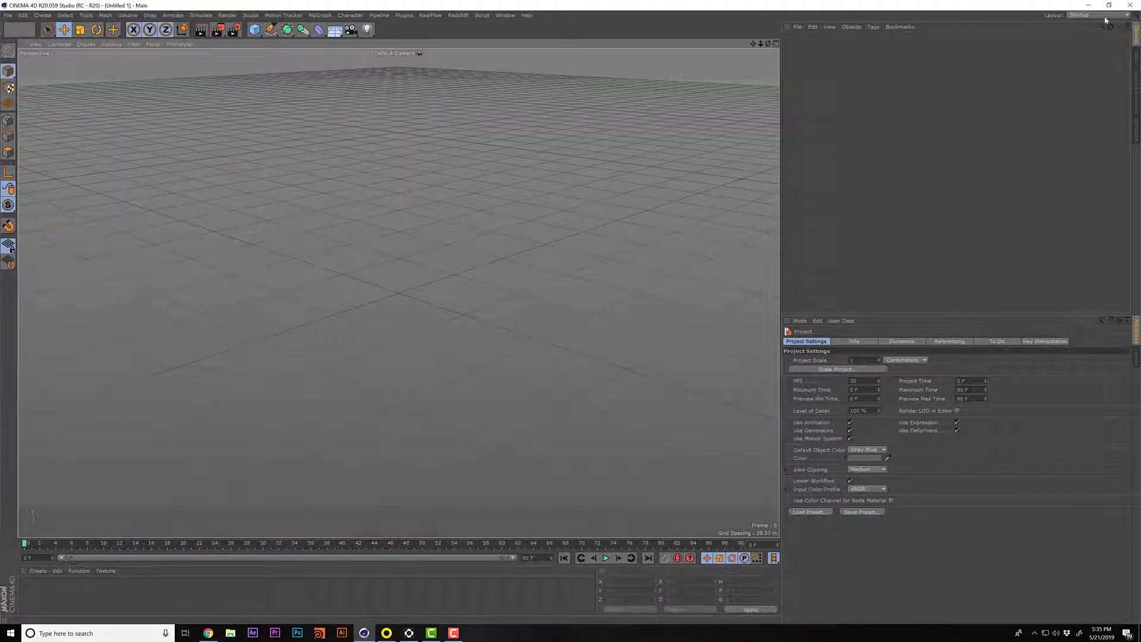
# Switch the interface of the relaunched program to the TFD (User) layout
pyautogui.click(1109, 6)
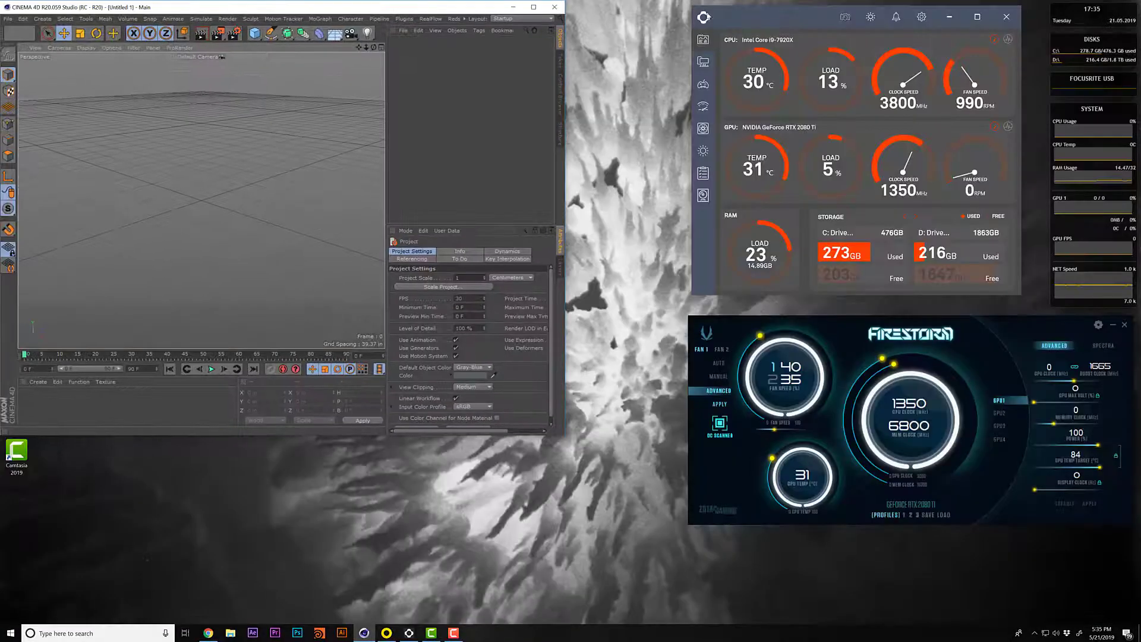
pyautogui.click(529, 7)
pyautogui.click(1099, 14)
pyautogui.click(1097, 114)
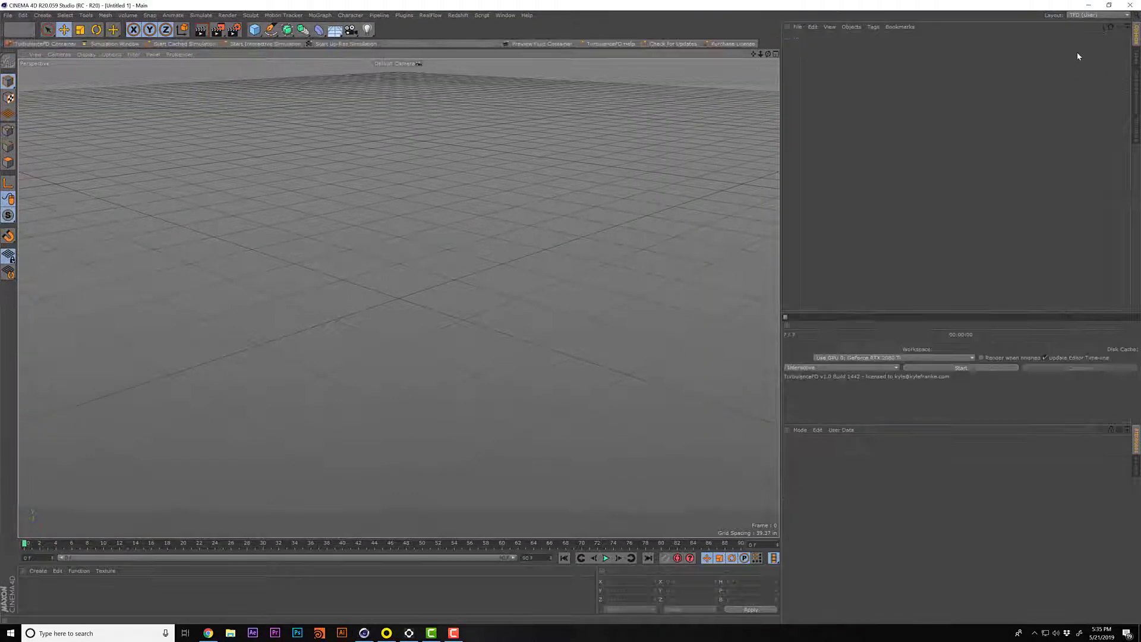
# Add a TurbulenceFD Container to the empty scene and enable Activate OpenGL in its viewport preview settings
pyautogui.click(9, 15)
pyautogui.click(9, 16)
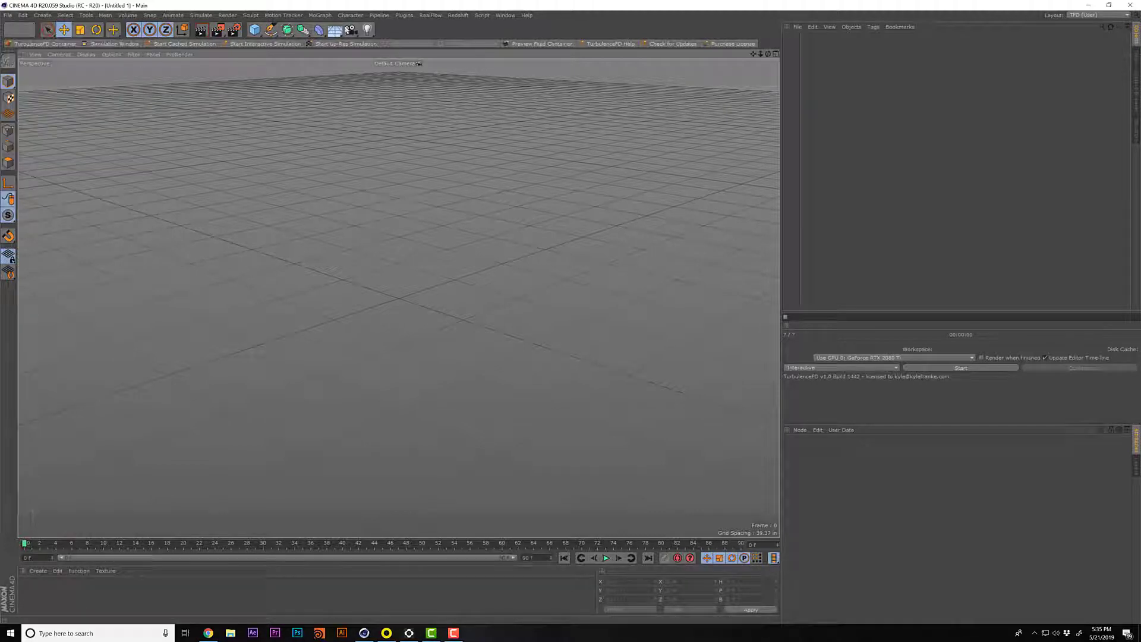
pyautogui.click(7, 16)
pyautogui.click(371, 97)
pyautogui.click(379, 16)
pyautogui.moveTo(420, 42)
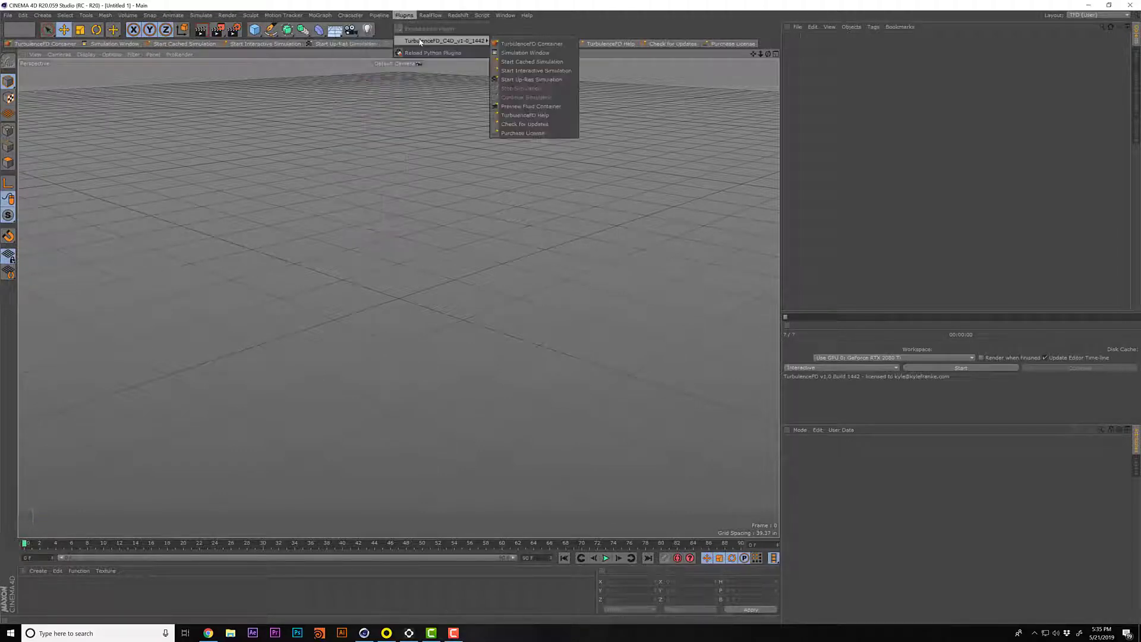
pyautogui.click(532, 44)
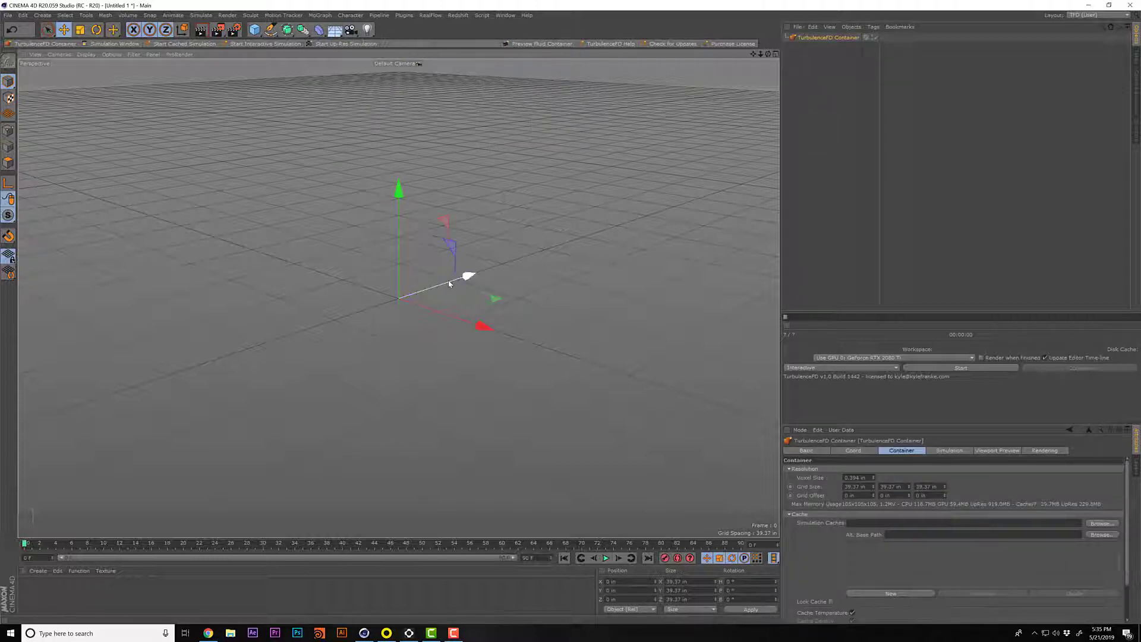
pyautogui.click(992, 450)
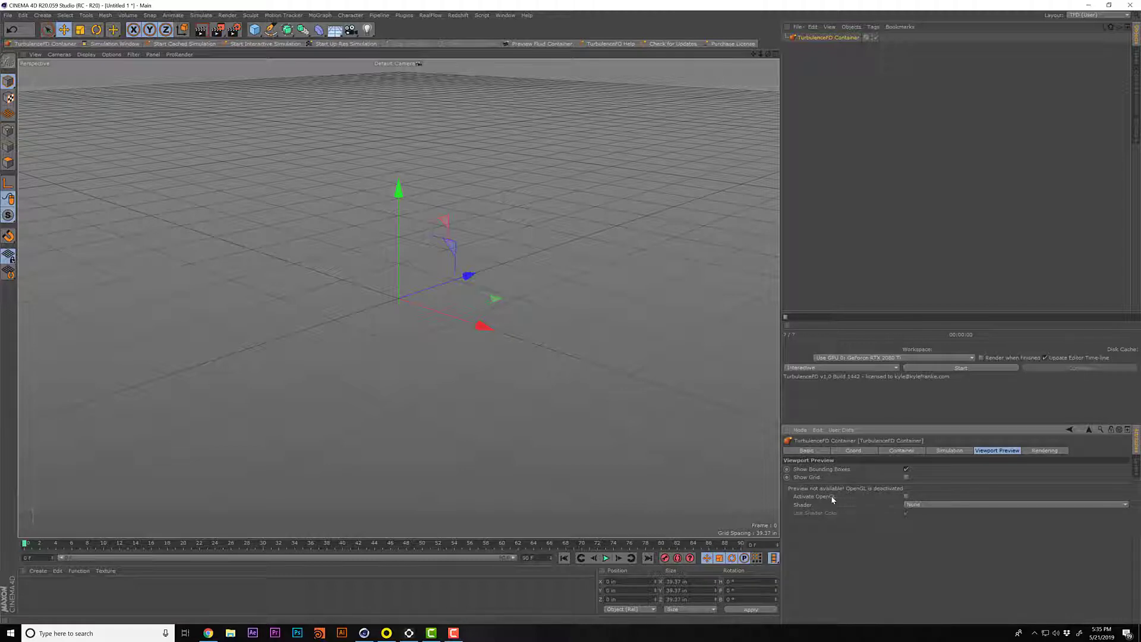
pyautogui.click(907, 496)
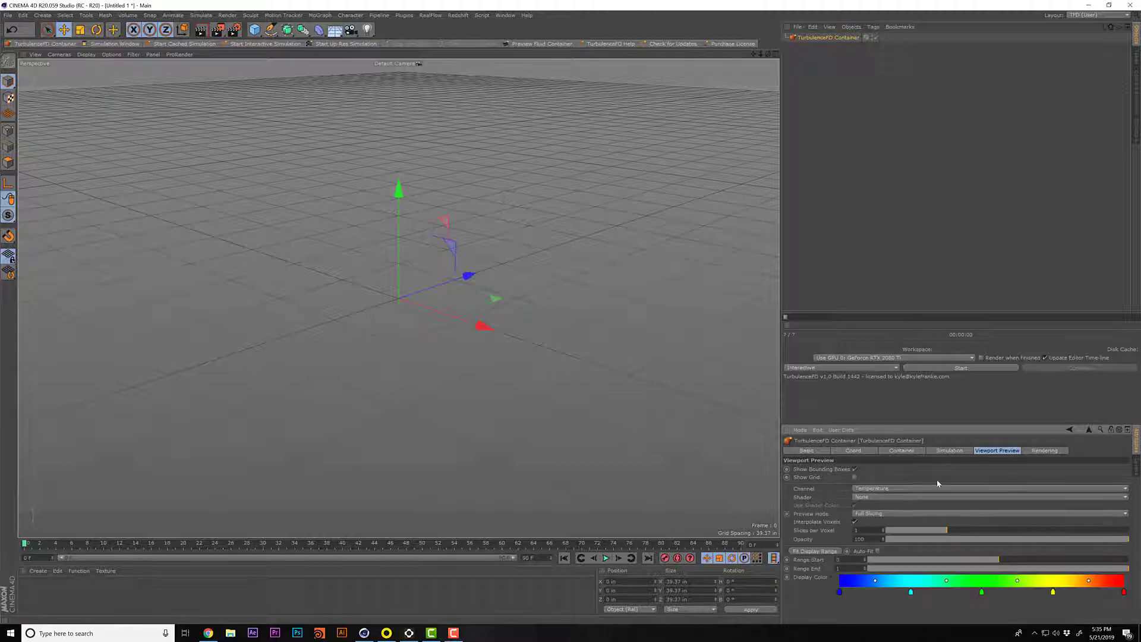
# Create a sphere and assign it a TurbulenceFD Emitter tag
pyautogui.moveTo(254, 30); pyautogui.dragTo(444, 58)
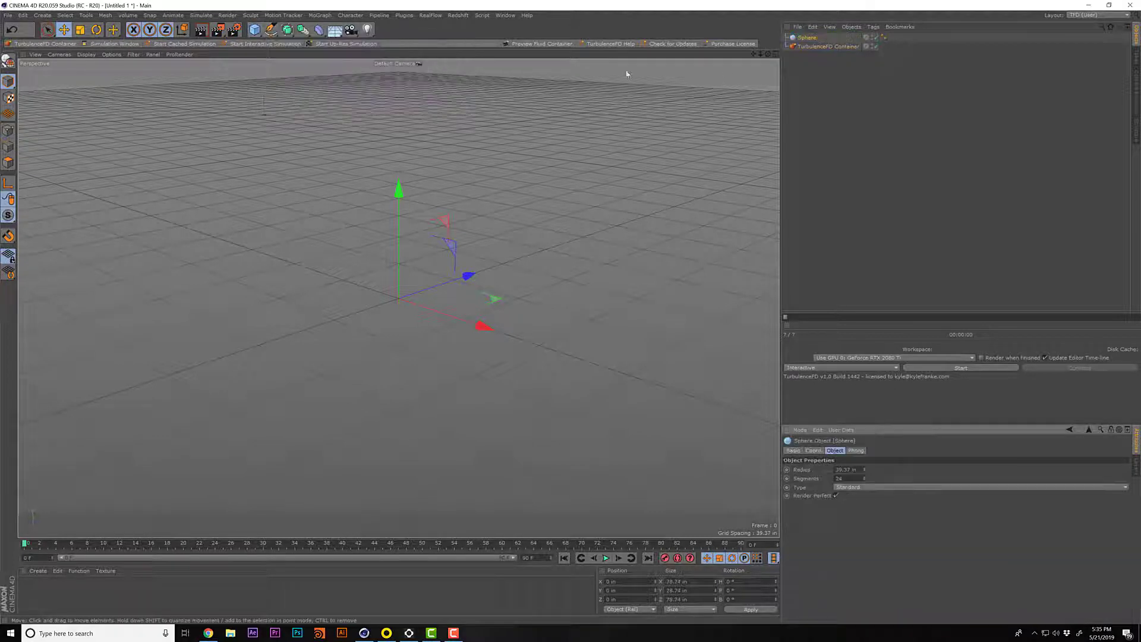
pyautogui.rightClick(805, 39)
pyautogui.moveTo(844, 48)
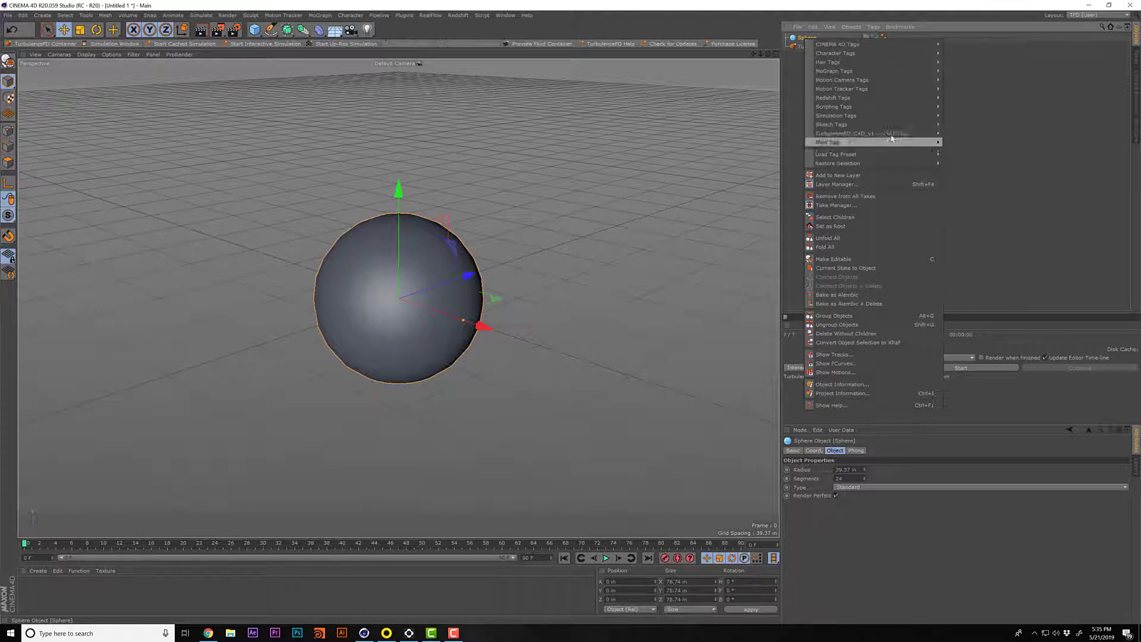
pyautogui.moveTo(927, 133)
pyautogui.click(981, 134)
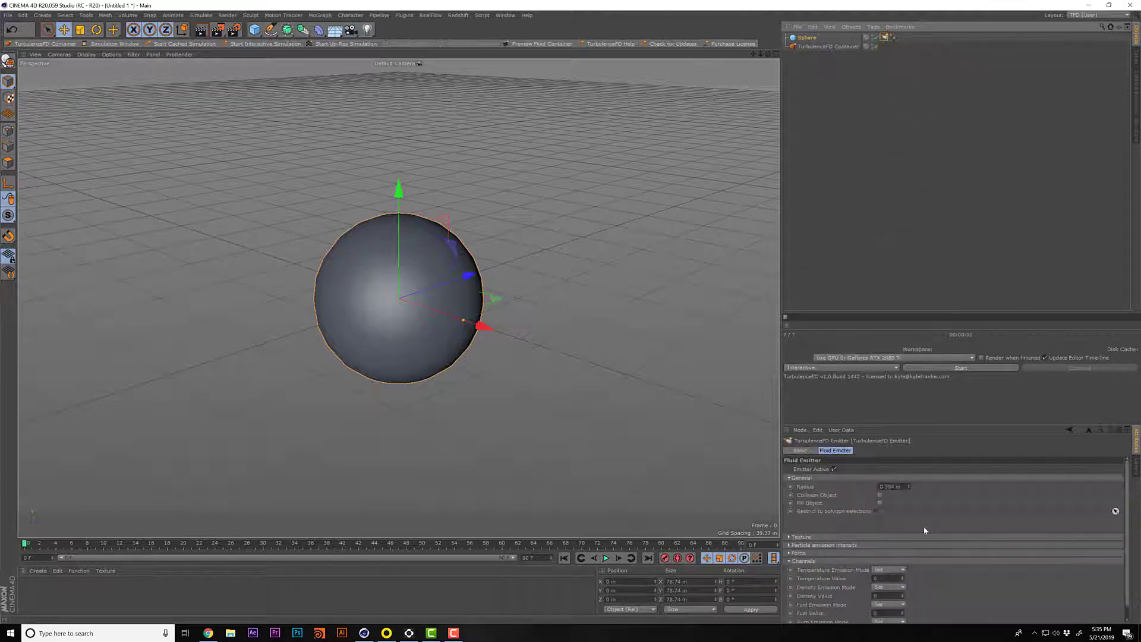
# Set the emitter's temperature and density values to 1, run an interactive simulation, and stop it
pyautogui.scroll(-1, 1127, 483)
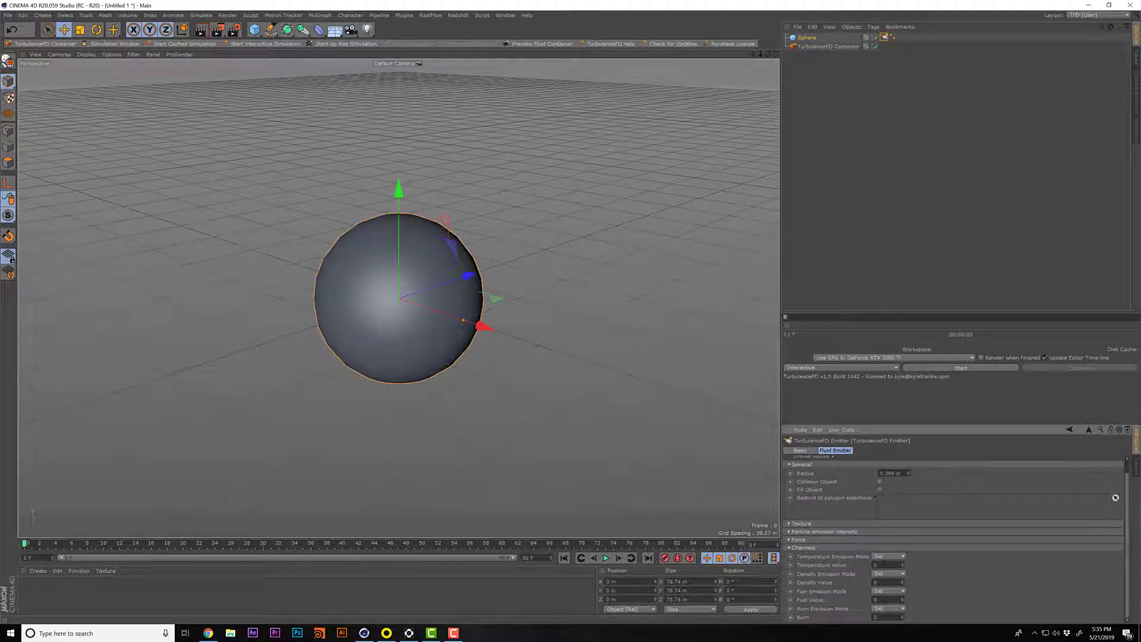
pyautogui.write('1')
pyautogui.press('Tab')
pyautogui.click(945, 369)
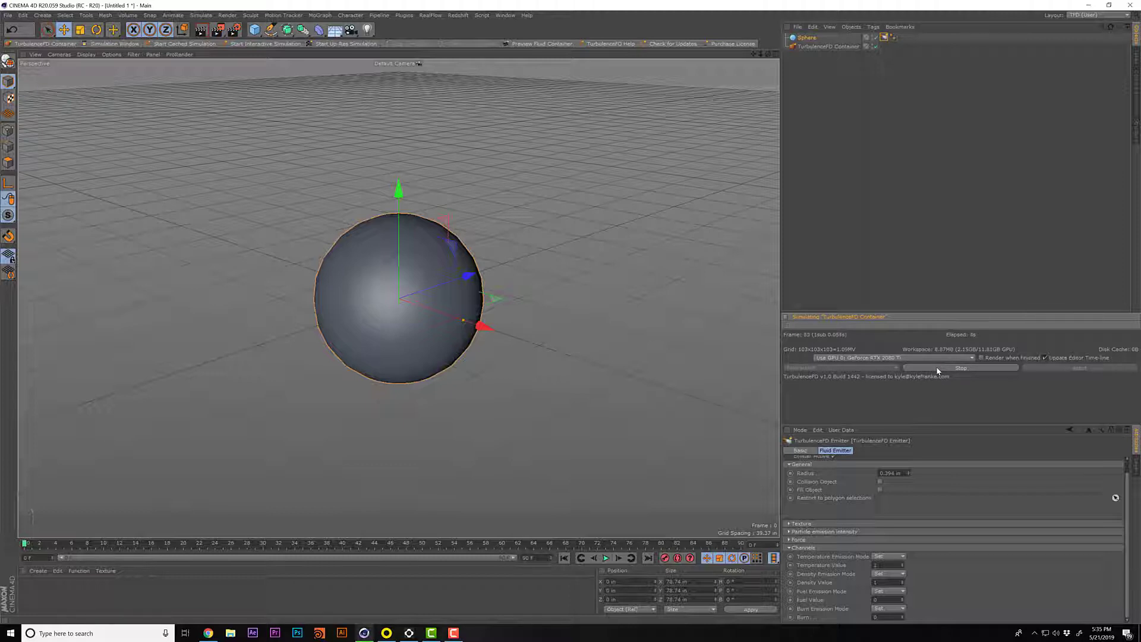
pyautogui.click(938, 369)
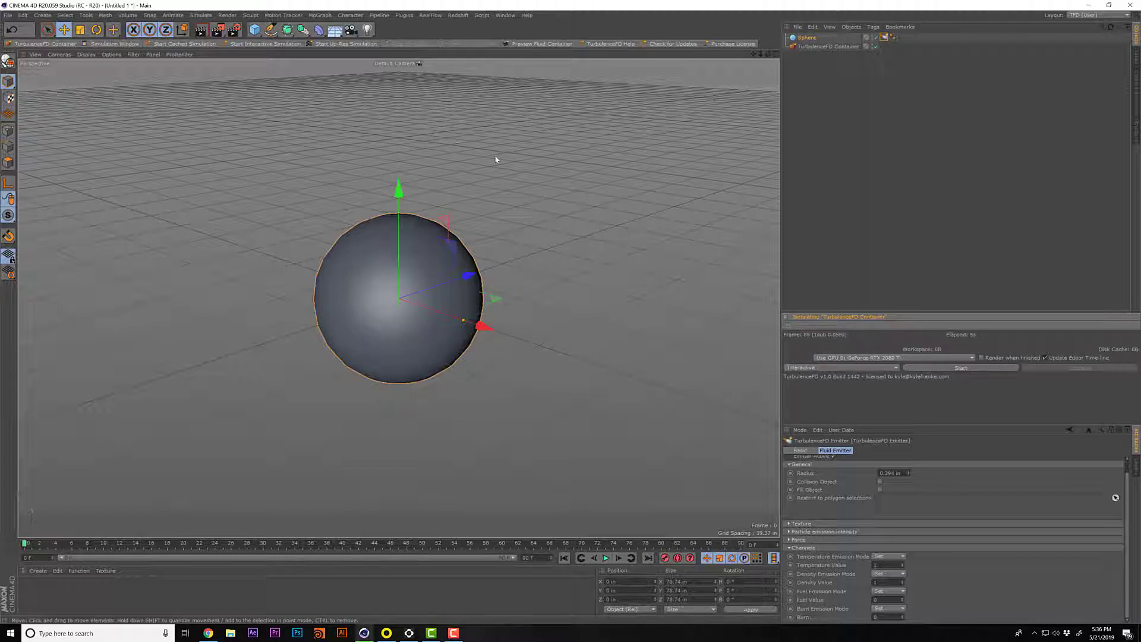
# Enable Hardware OpenGL in the program preferences, acknowledge the notice, and close the preferences
pyautogui.click(9, 15)
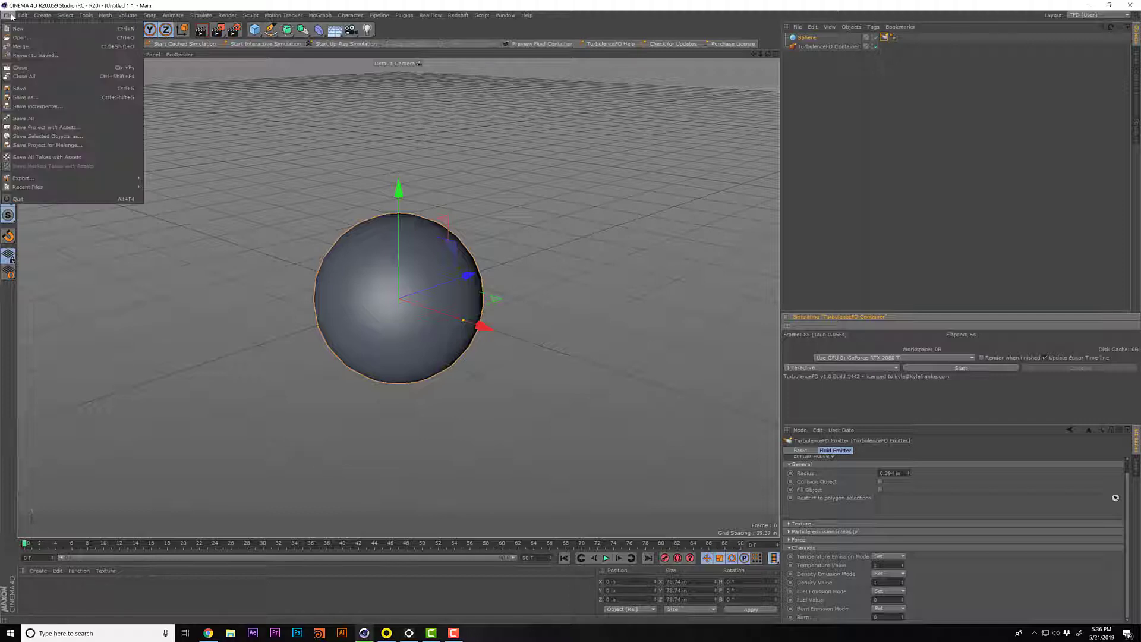
pyautogui.moveTo(17, 20)
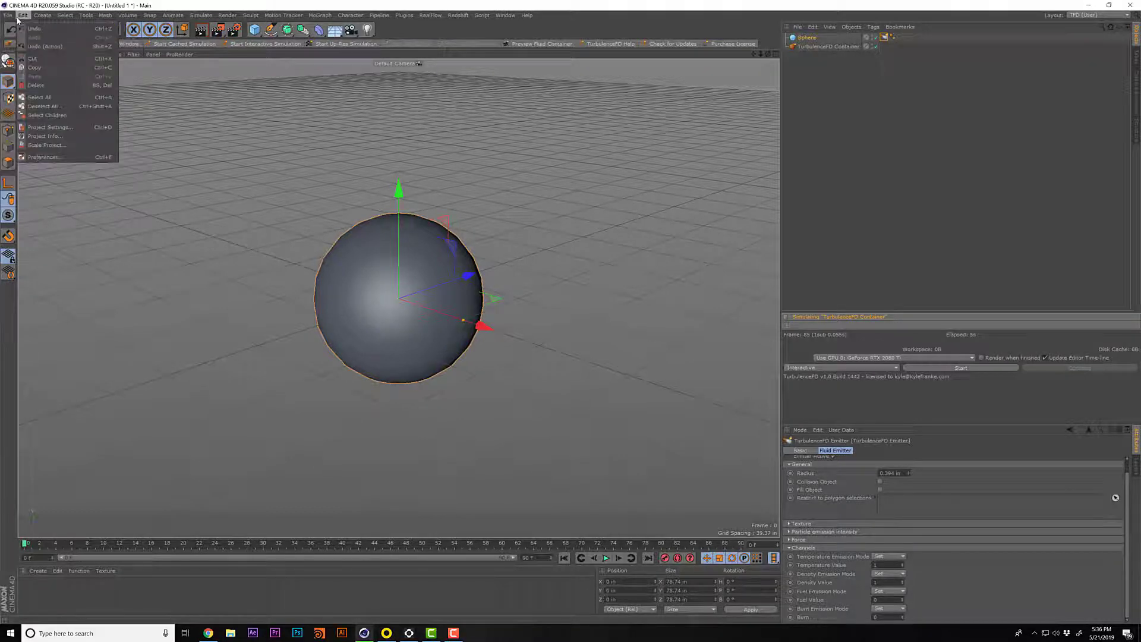
pyautogui.click(61, 158)
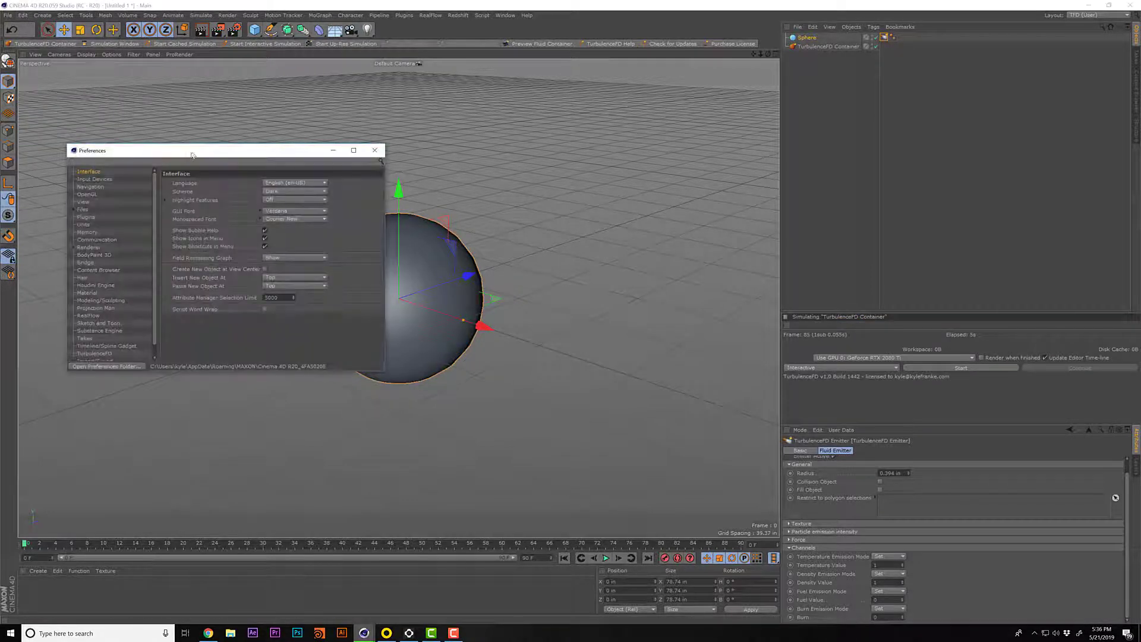
pyautogui.moveTo(551, 380); pyautogui.dragTo(804, 552)
pyautogui.moveTo(479, 158); pyautogui.dragTo(461, 85)
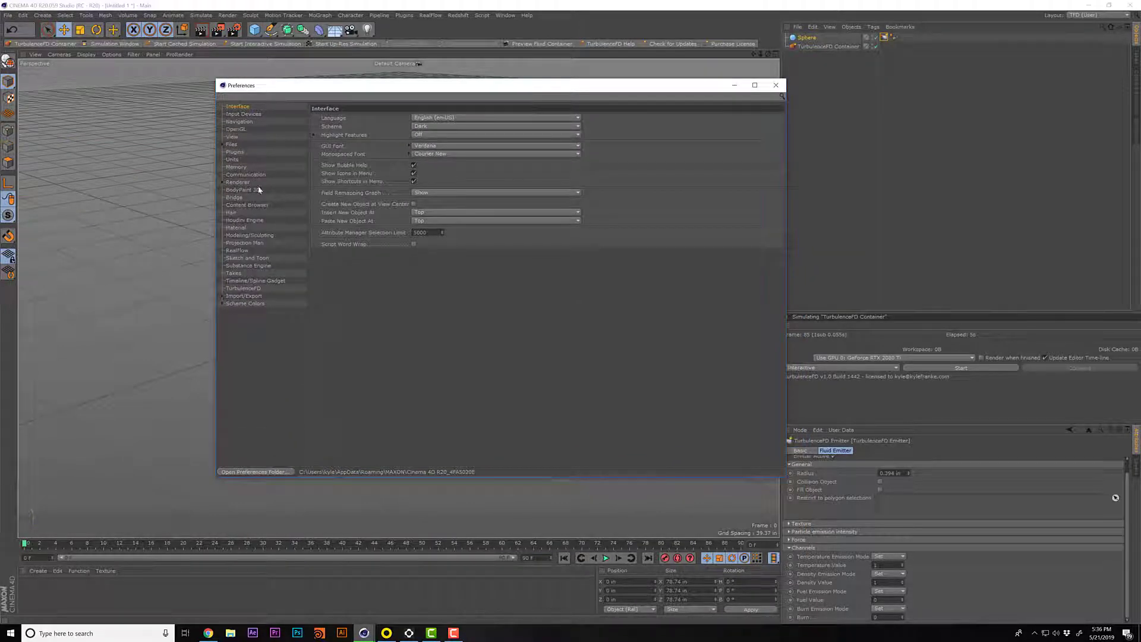
pyautogui.click(236, 130)
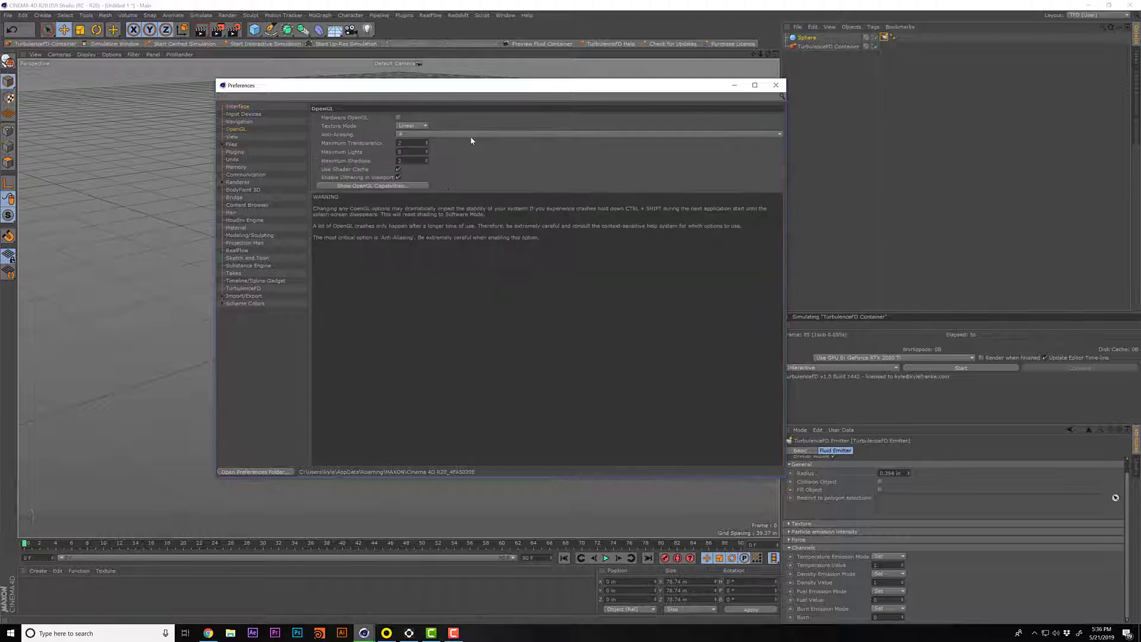
pyautogui.click(398, 118)
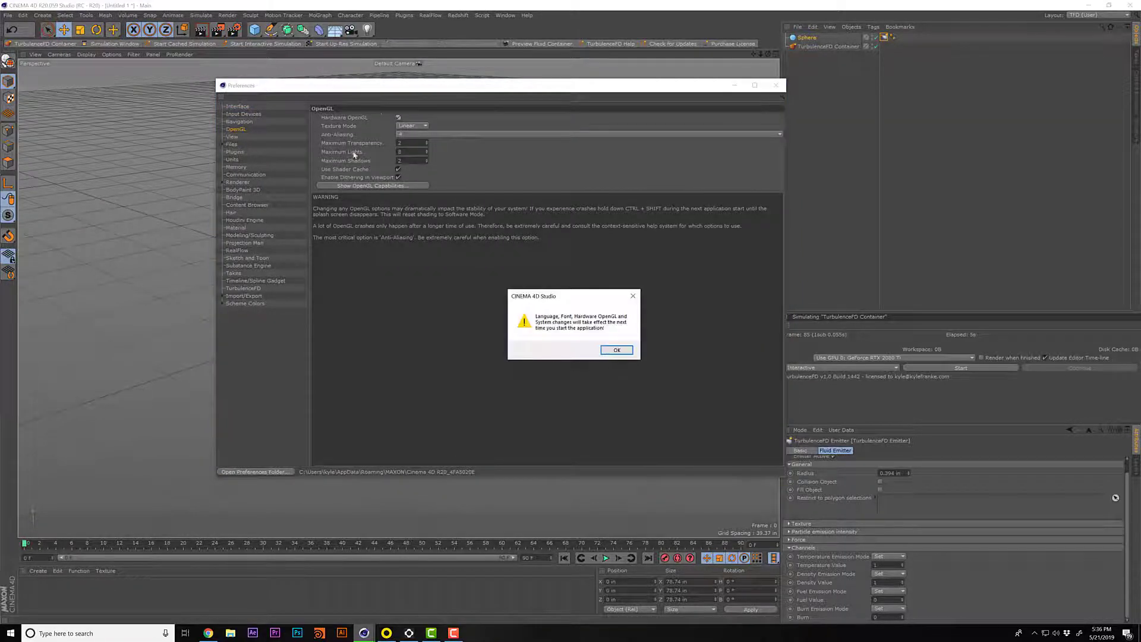
pyautogui.click(617, 350)
pyautogui.click(776, 85)
# Reopen the preferences, check the Hardware OpenGL setting, and close them
pyautogui.click(23, 15)
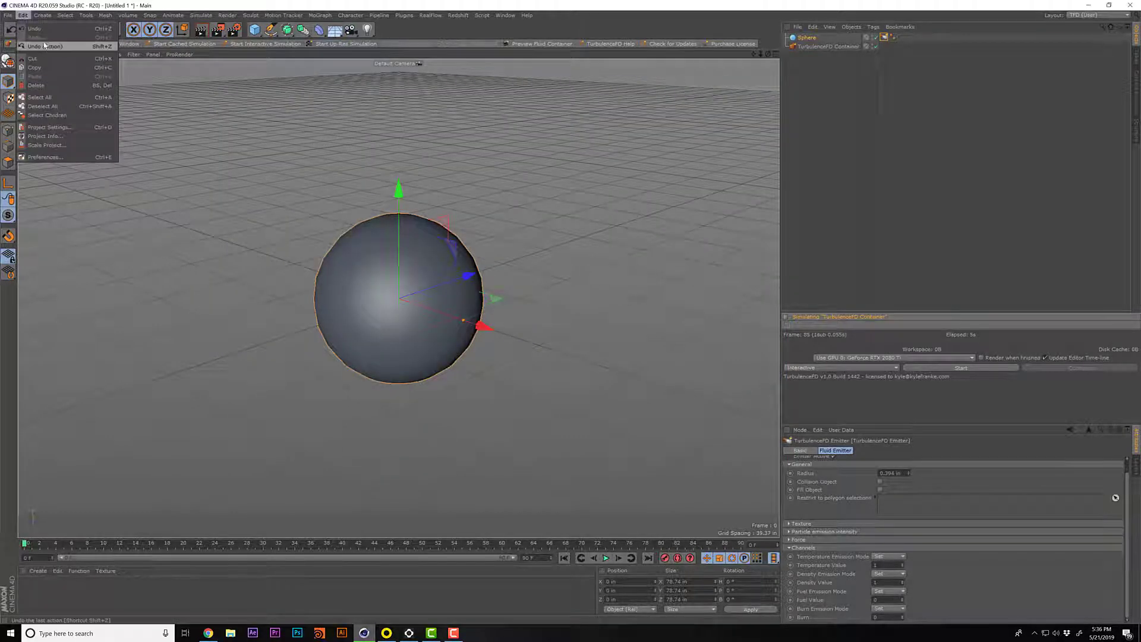
pyautogui.click(61, 162)
pyautogui.click(23, 15)
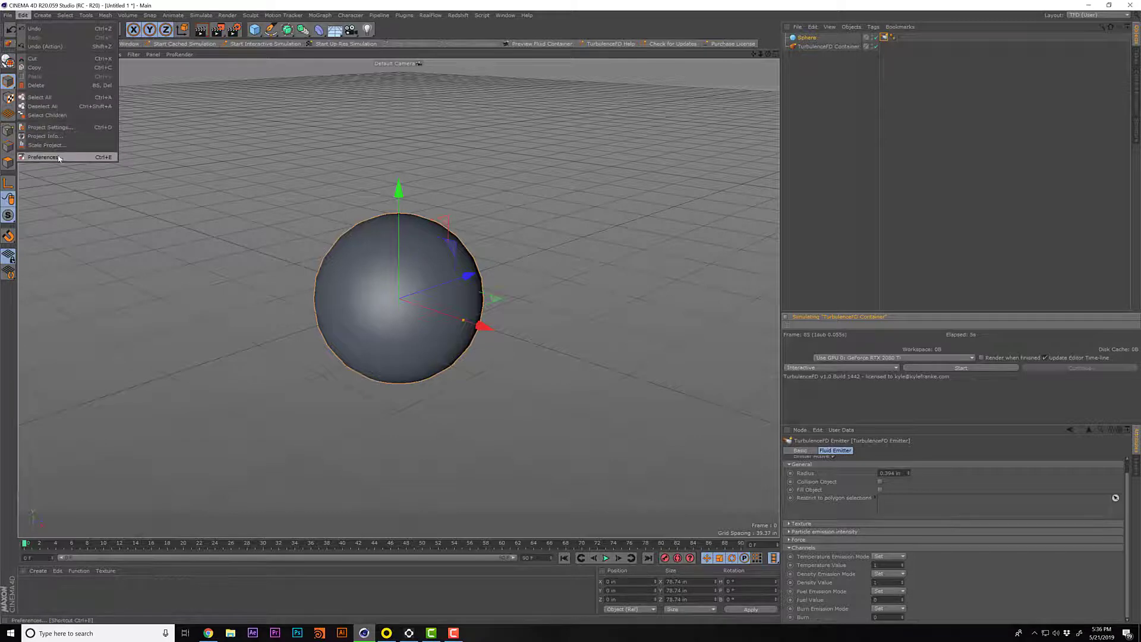
pyautogui.click(60, 157)
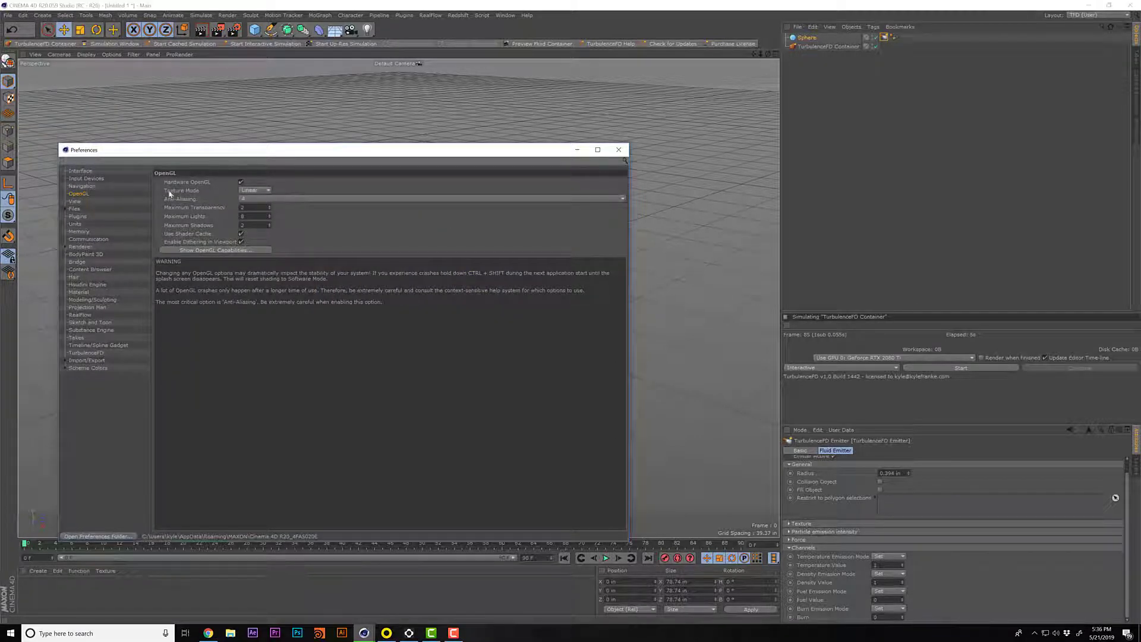
pyautogui.click(242, 183)
pyautogui.click(618, 150)
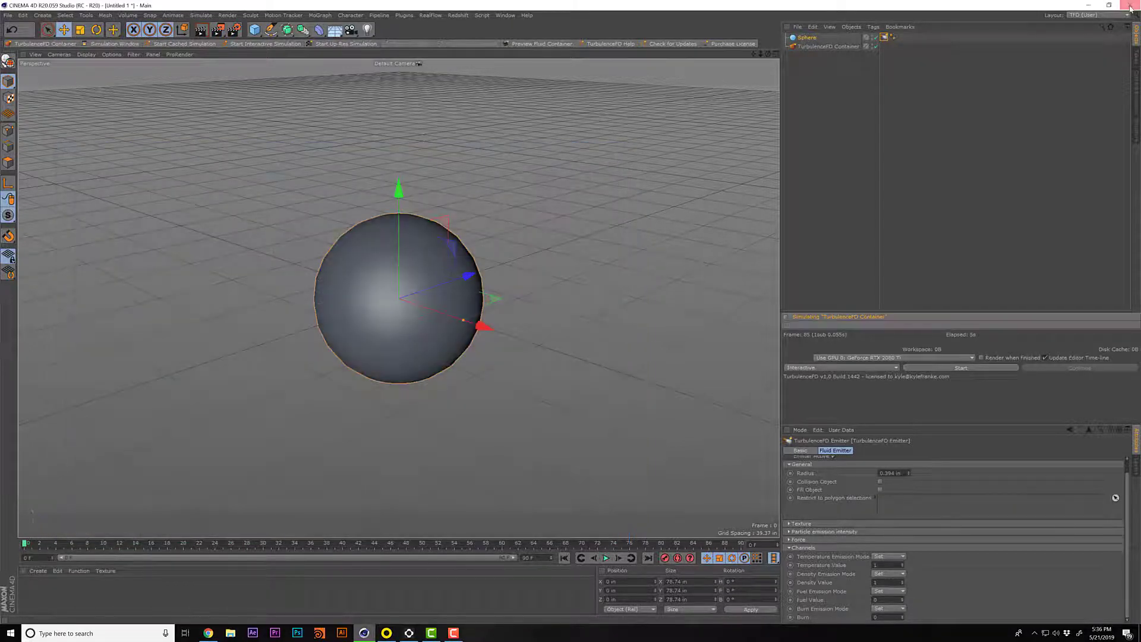
# Restart the program without saving the test scene and switch the interface to the TFD (User) layout
pyautogui.click(1131, 7)
pyautogui.click(583, 351)
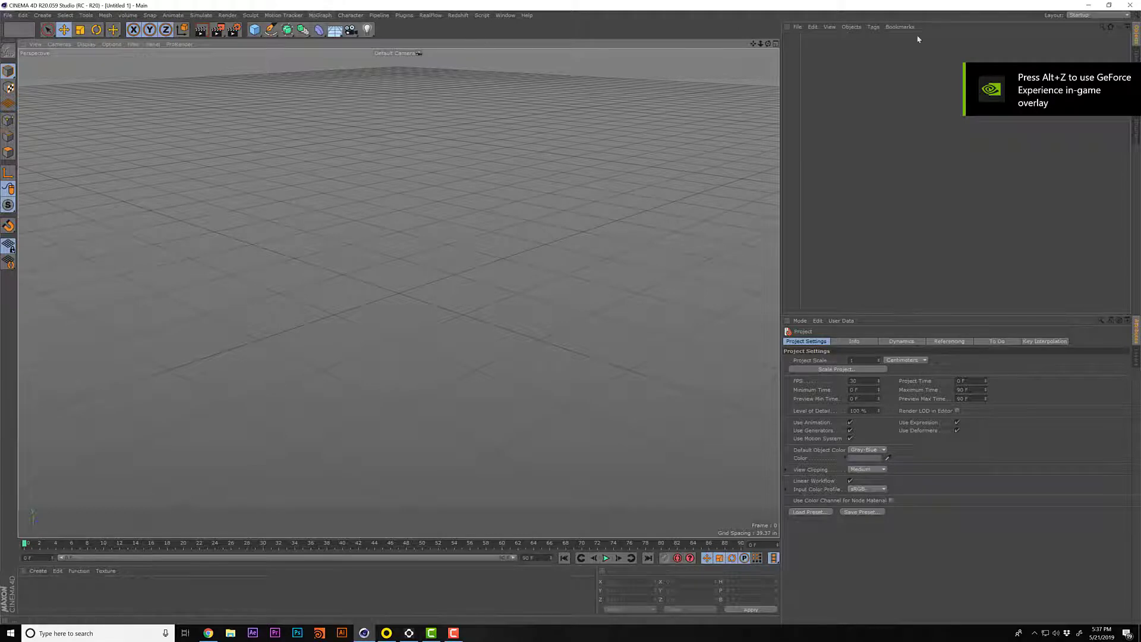
pyautogui.click(1110, 15)
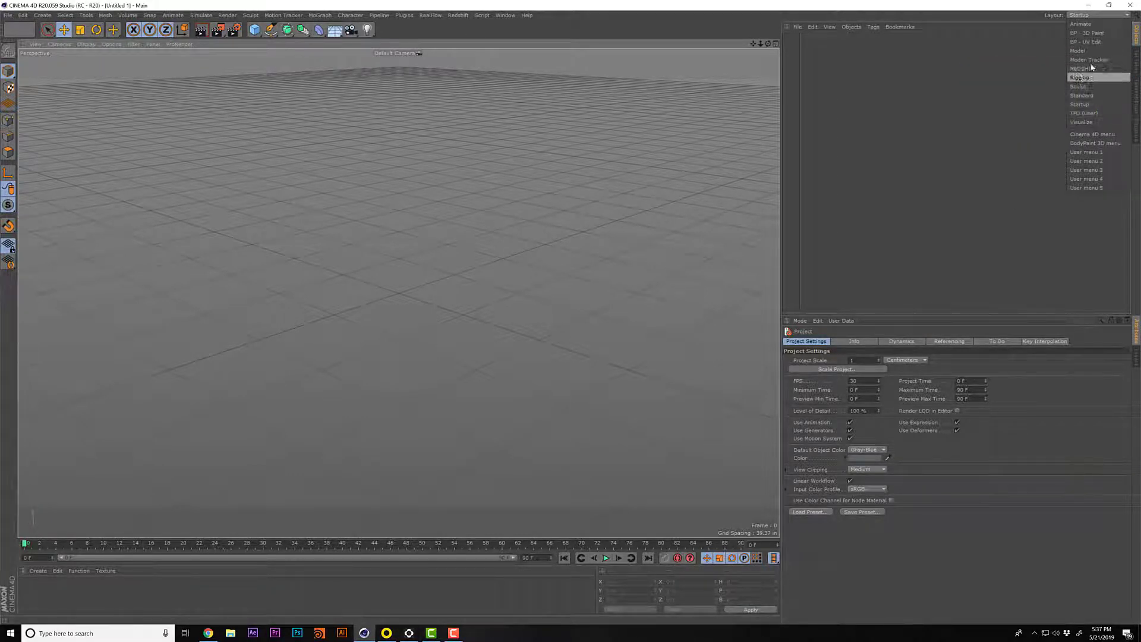
pyautogui.click(1083, 113)
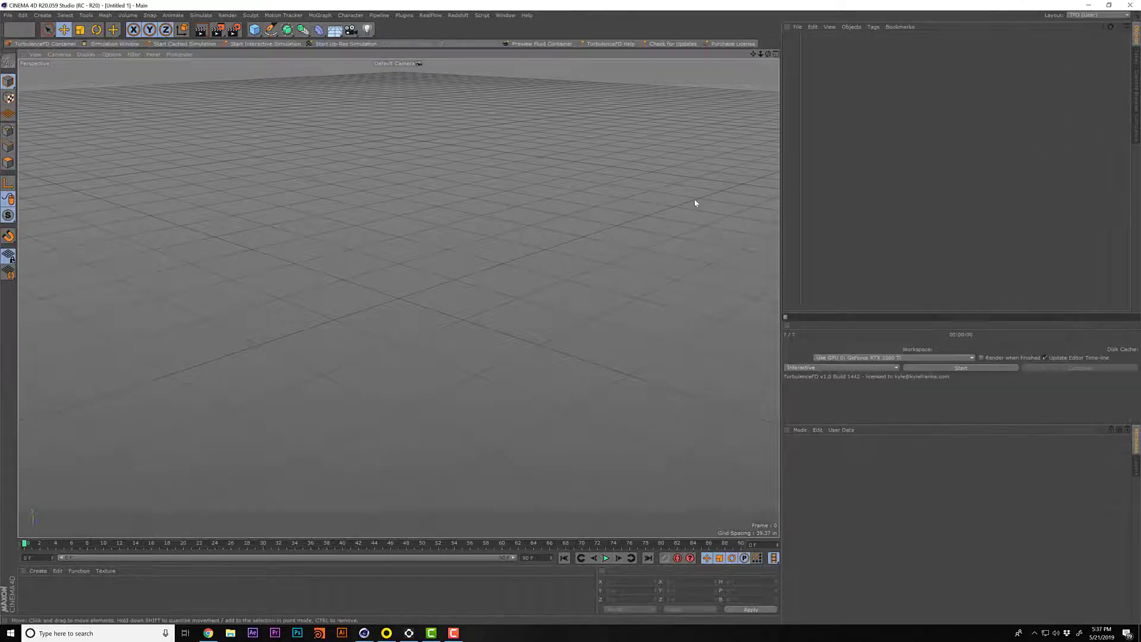
# Create a TurbulenceFD container, show its viewport preview settings, and add a sphere scaled down to about 15.5 in across inside it
pyautogui.click(42, 43)
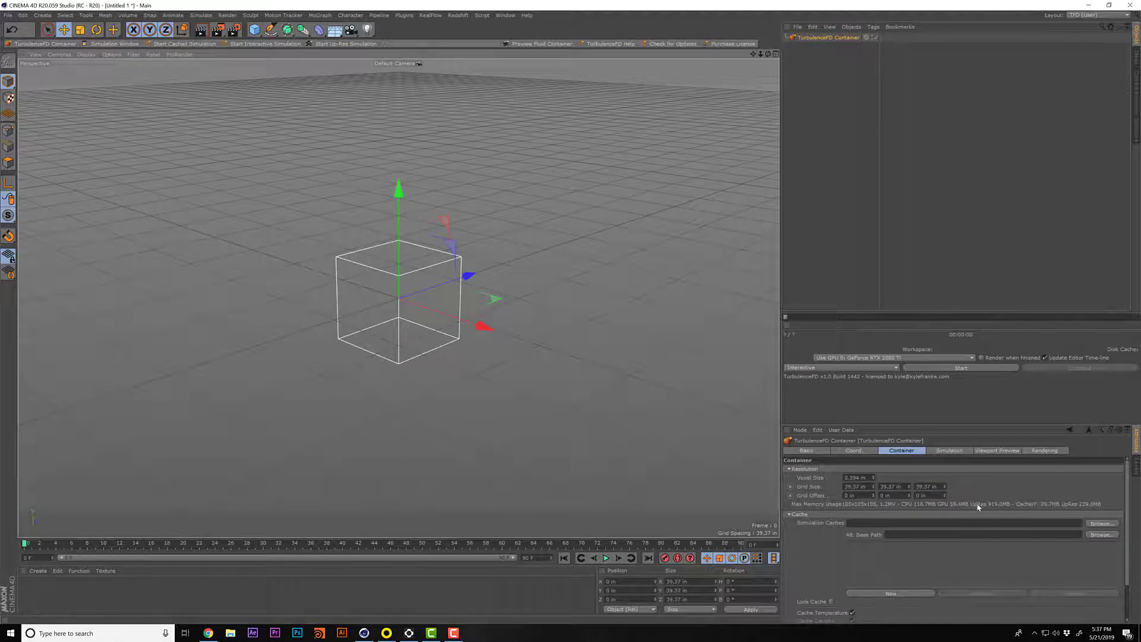
pyautogui.click(997, 450)
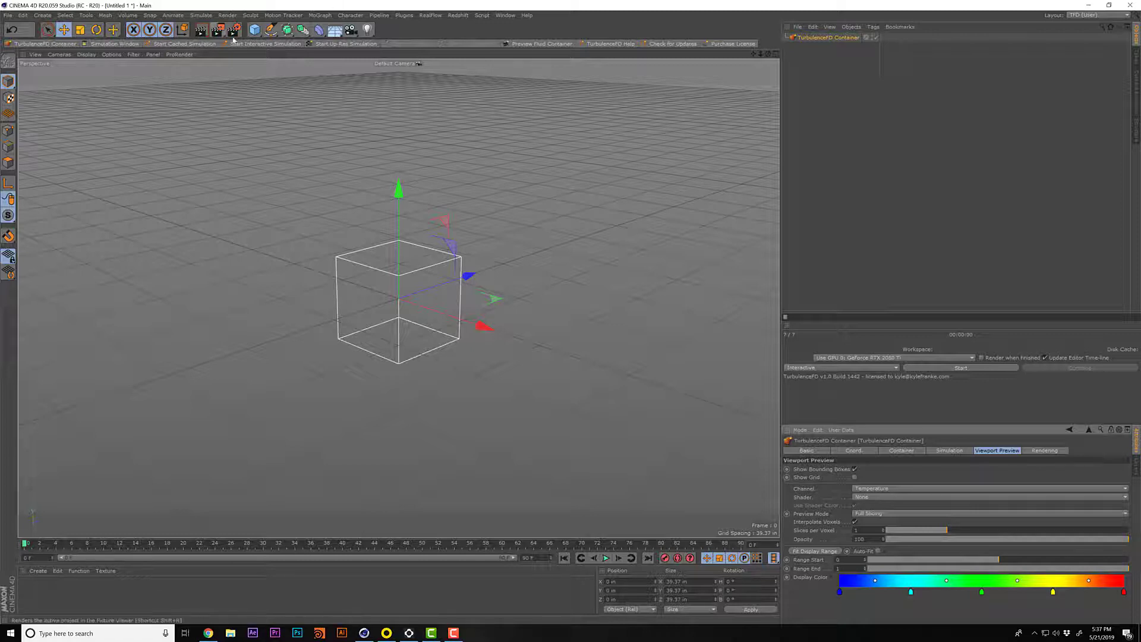
pyautogui.click(254, 29)
pyautogui.click(446, 59)
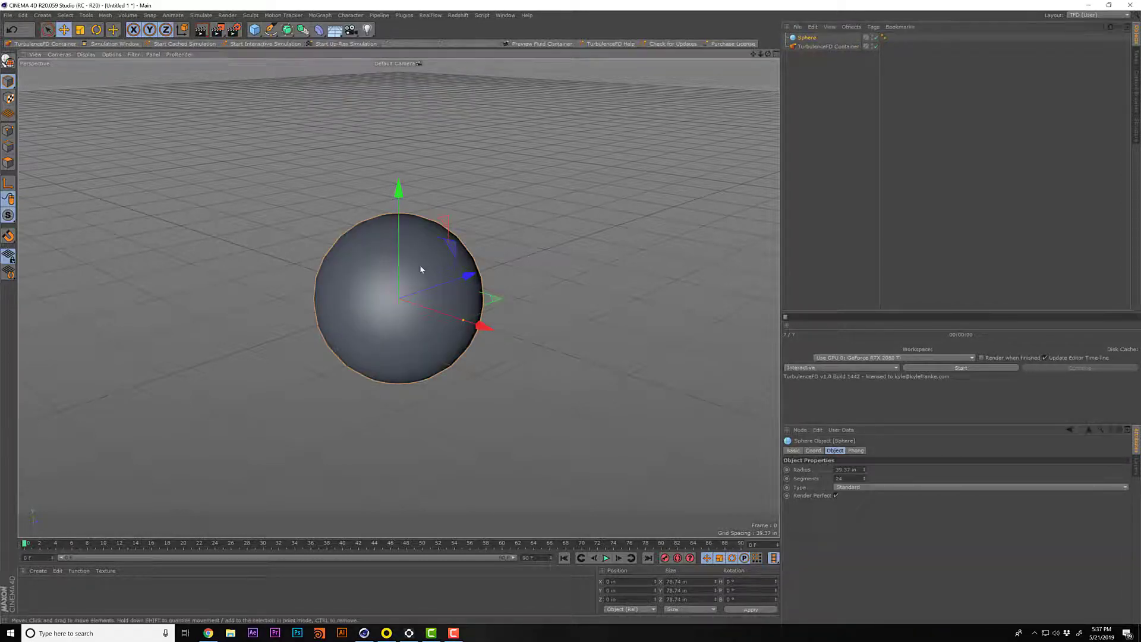
pyautogui.moveTo(420, 265); pyautogui.dragTo(146, 352)
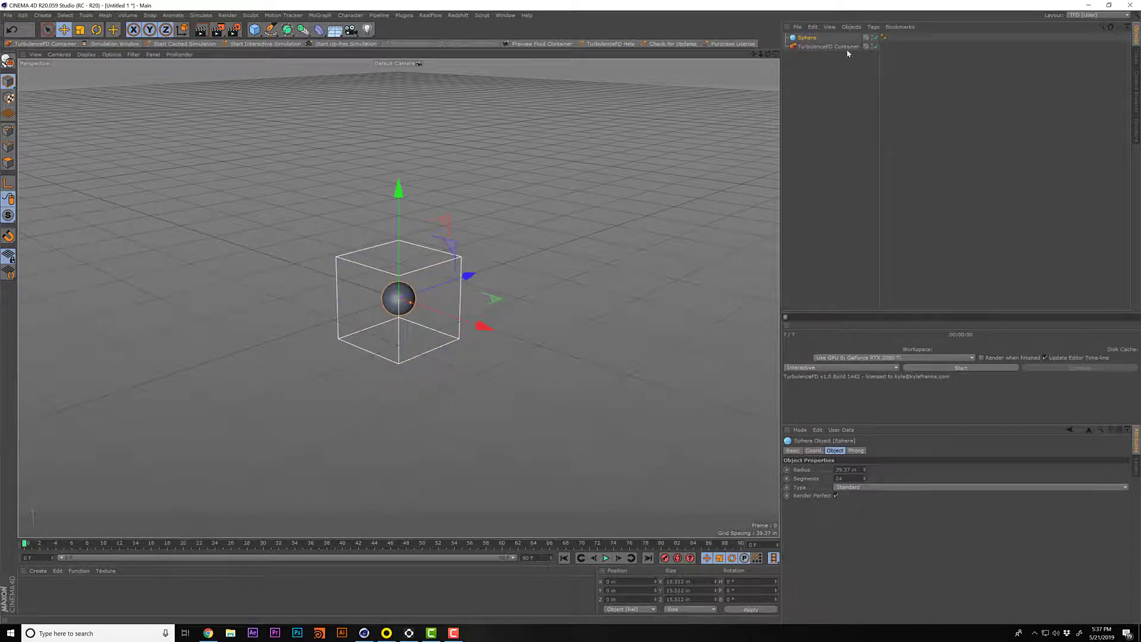
# Add a TurbulenceFD Emitter tag to the sphere
pyautogui.rightClick(809, 37)
pyautogui.moveTo(880, 129)
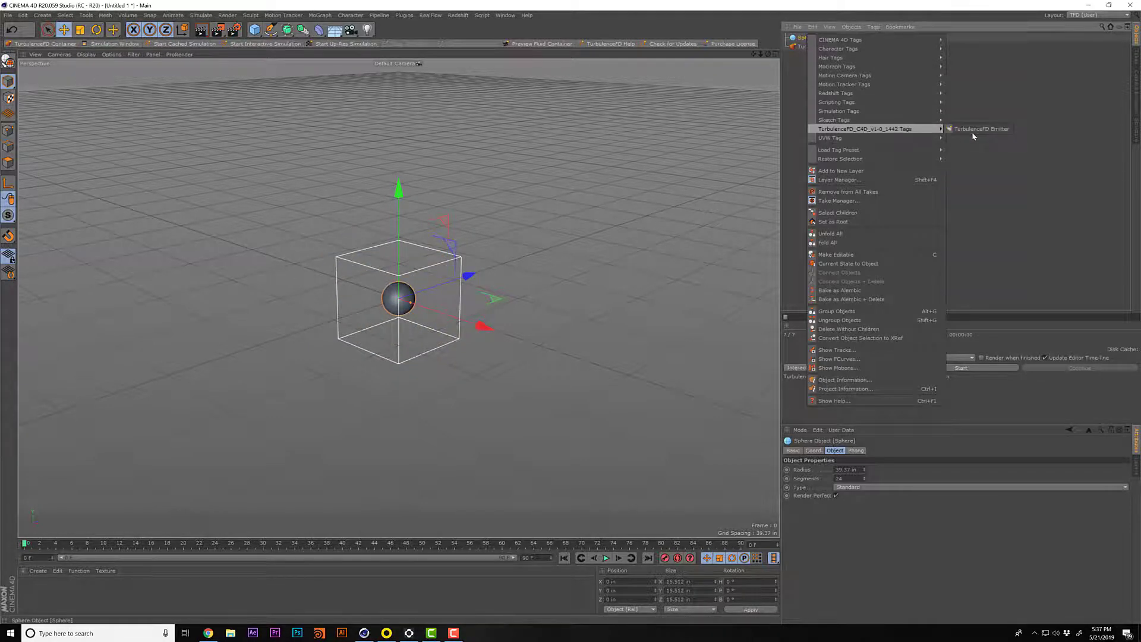
pyautogui.click(978, 130)
# Set the emitter's temperature and density values to 1 and run an interactive simulation to view the fluid preview up close
pyautogui.click(886, 579)
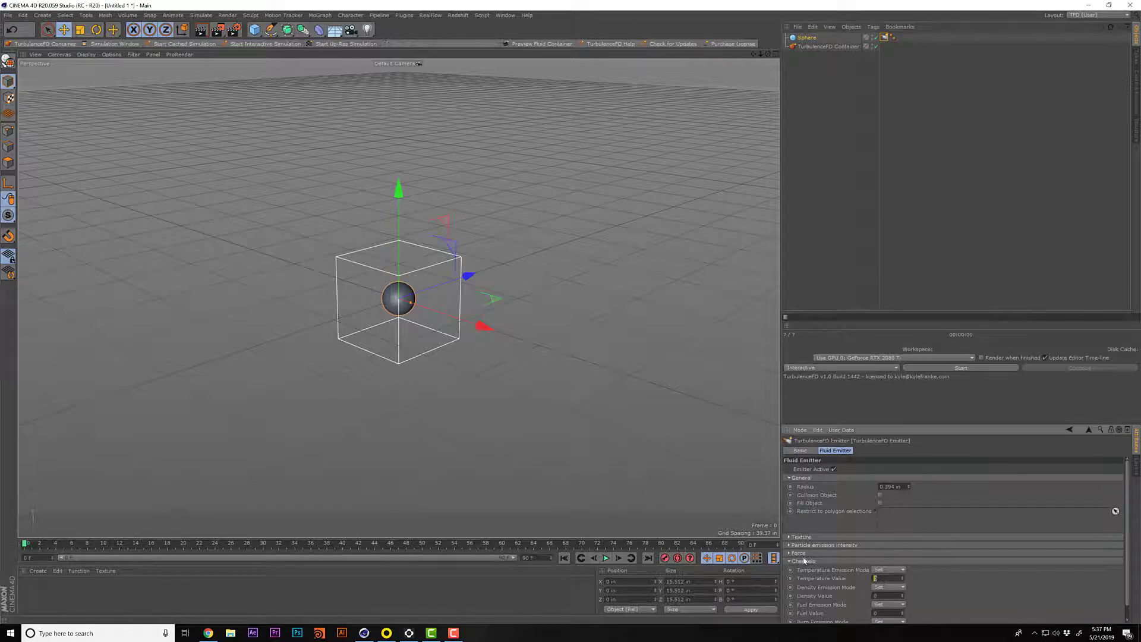
pyautogui.press('Return')
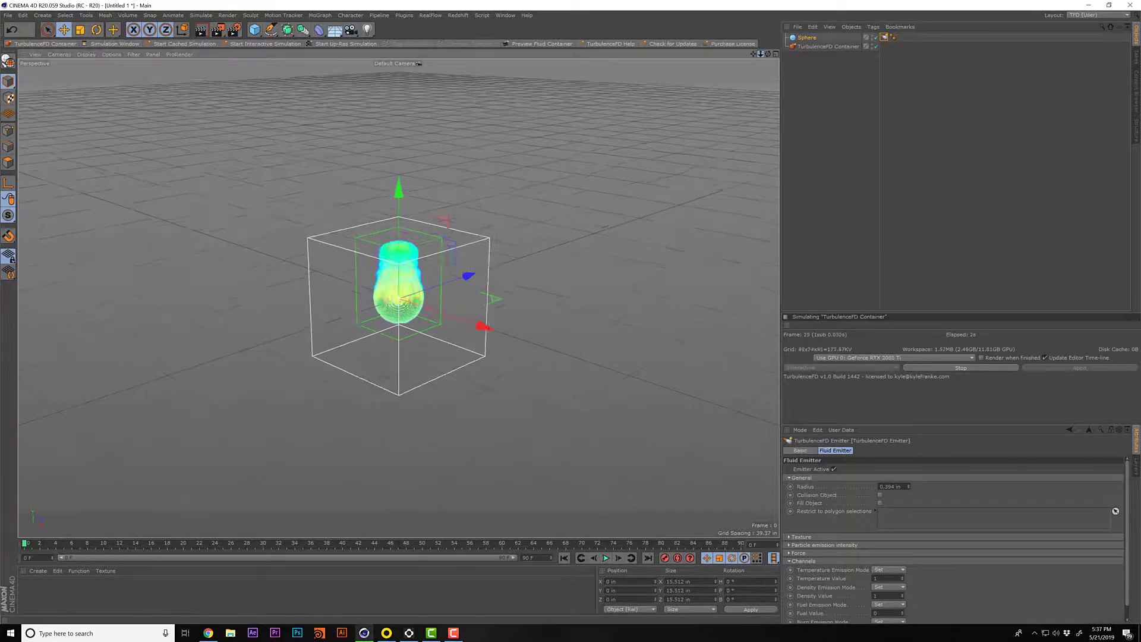
pyautogui.scroll(5, 398, 298)
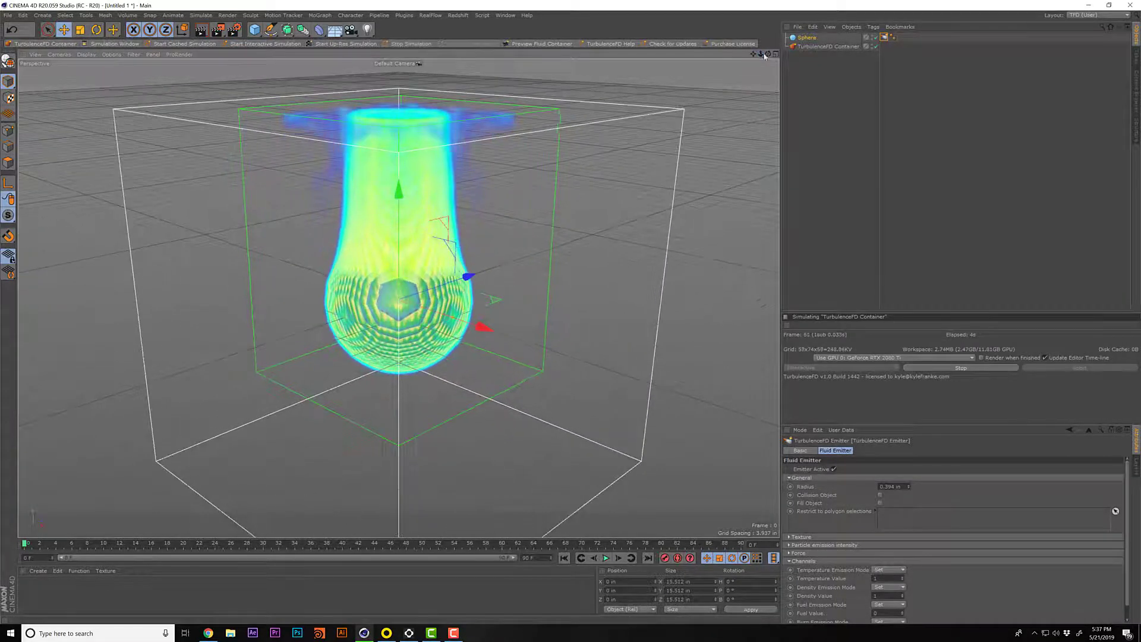
pyautogui.moveTo(766, 55); pyautogui.dragTo(743, 63)
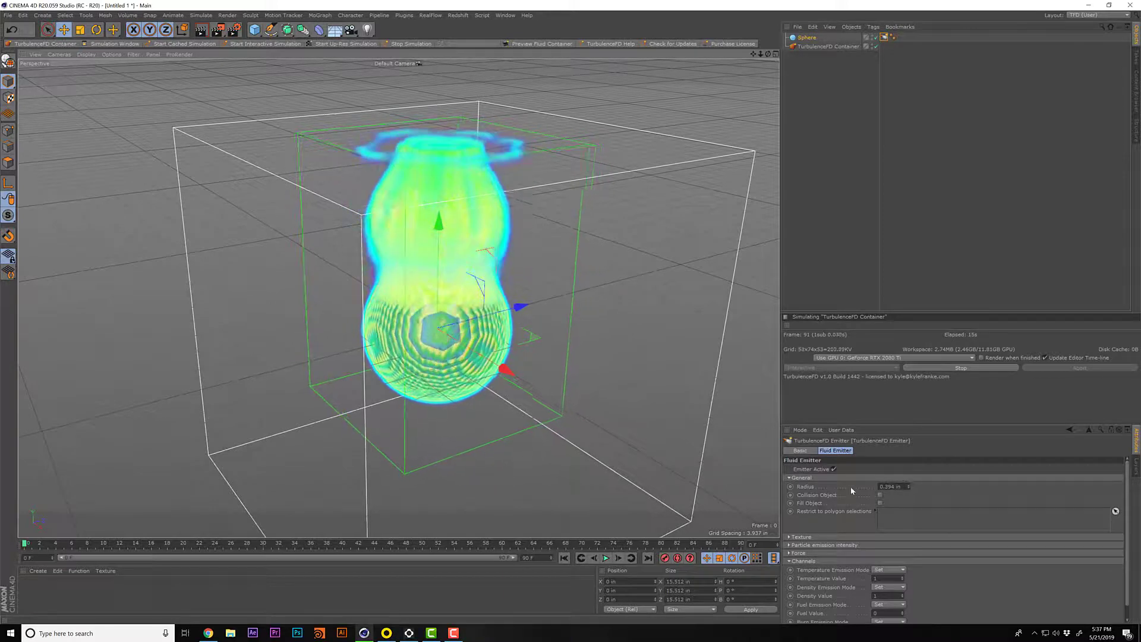
# Open the program preferences while the simulation runs and close them without changing anything
pyautogui.click(24, 14)
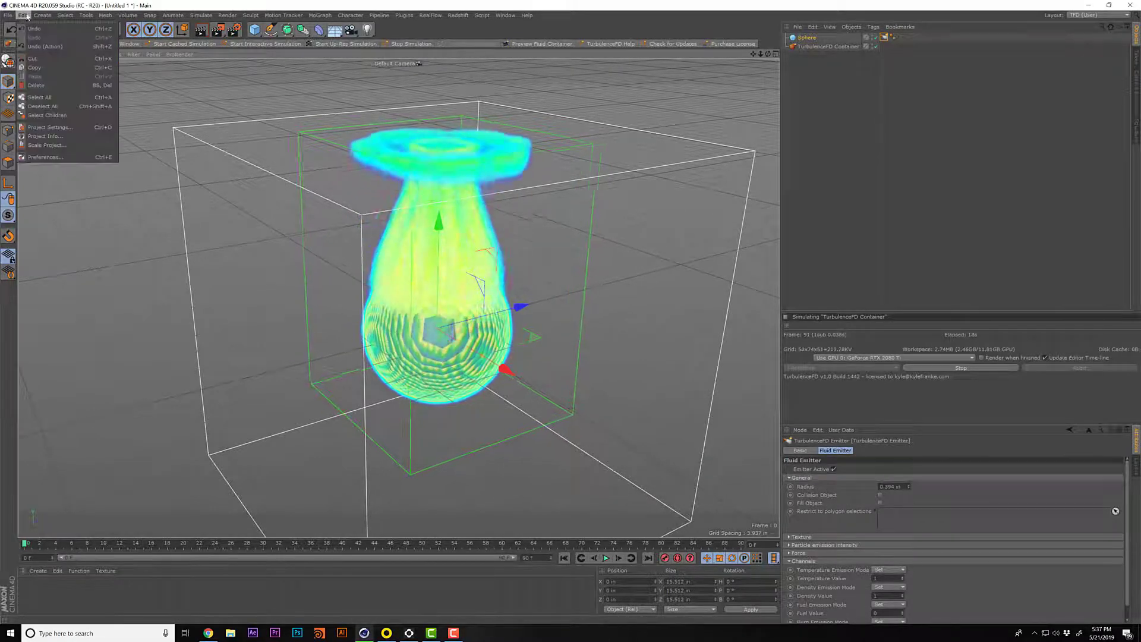
pyautogui.click(59, 154)
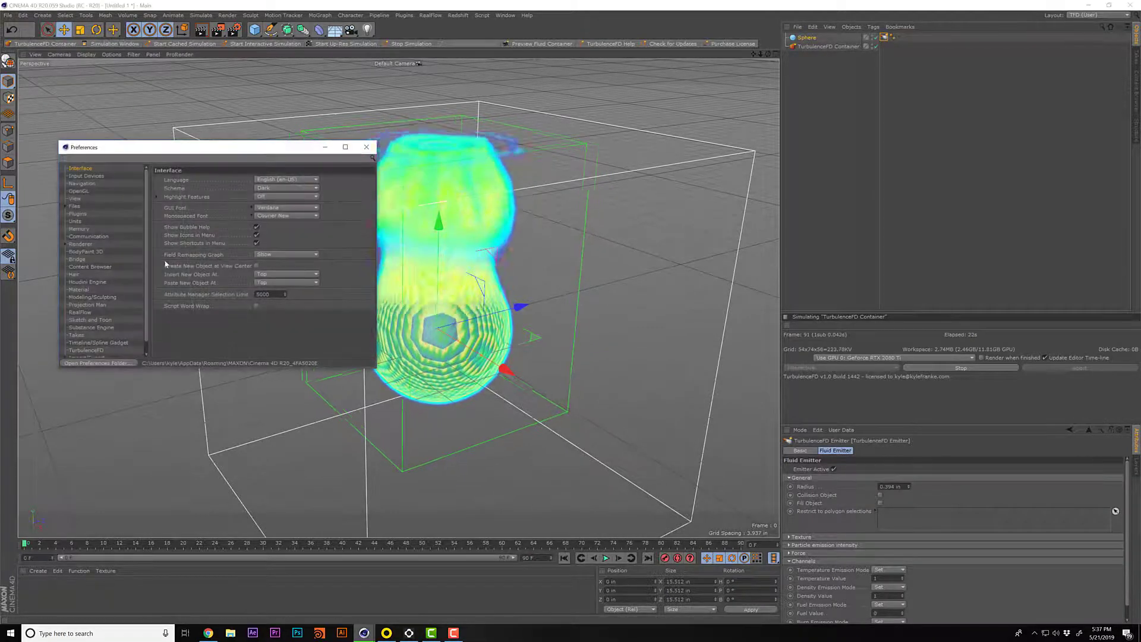
pyautogui.click(367, 147)
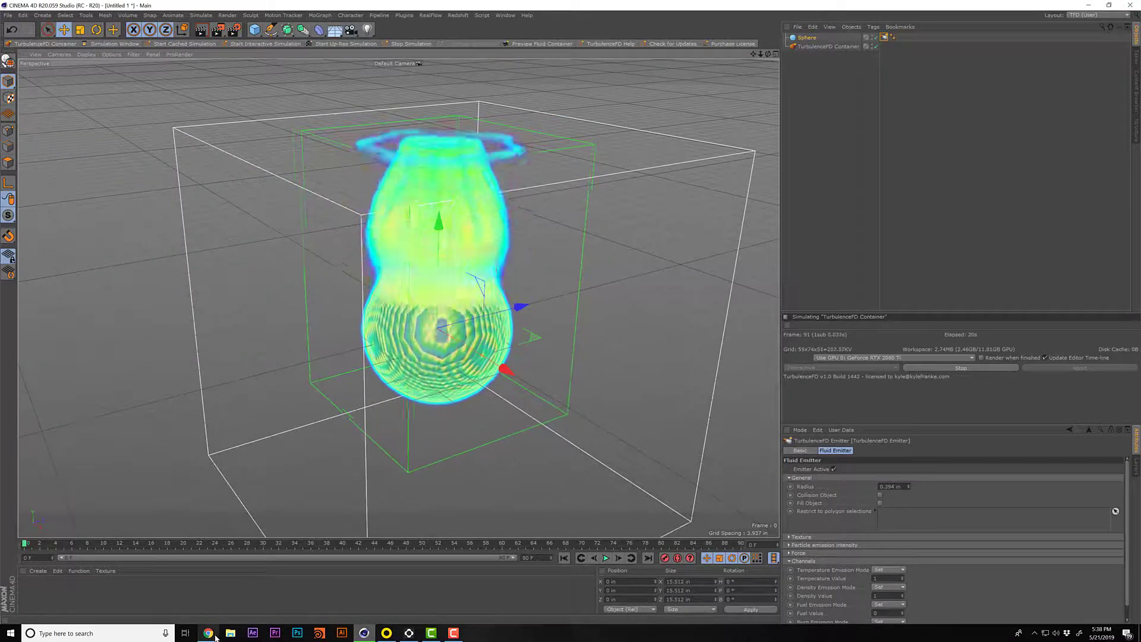
pyautogui.moveTo(211, 634)
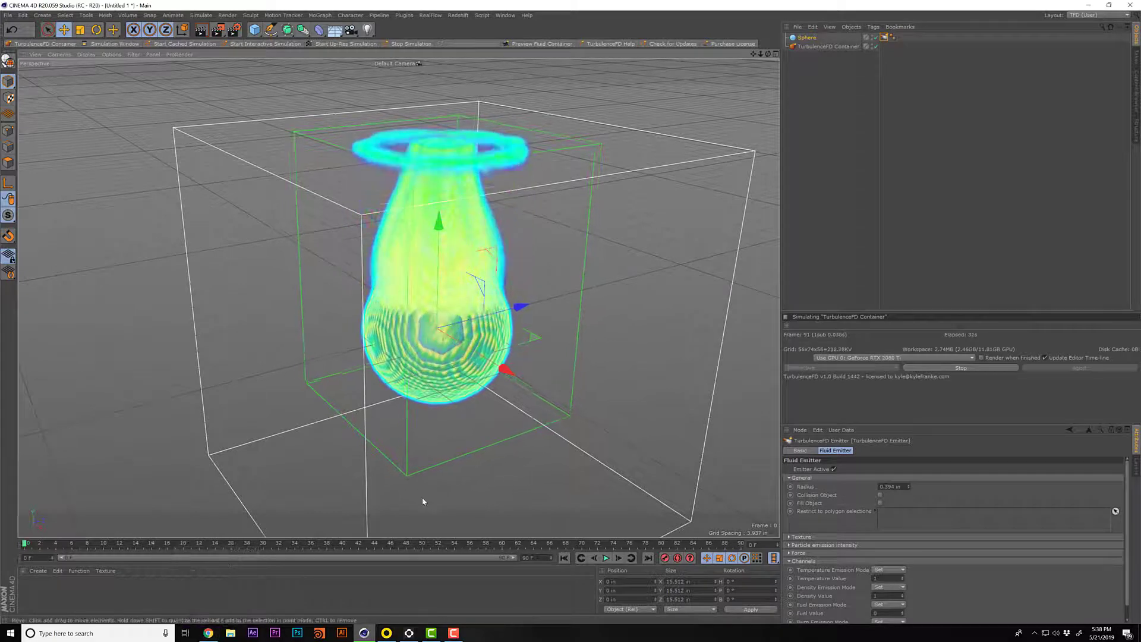